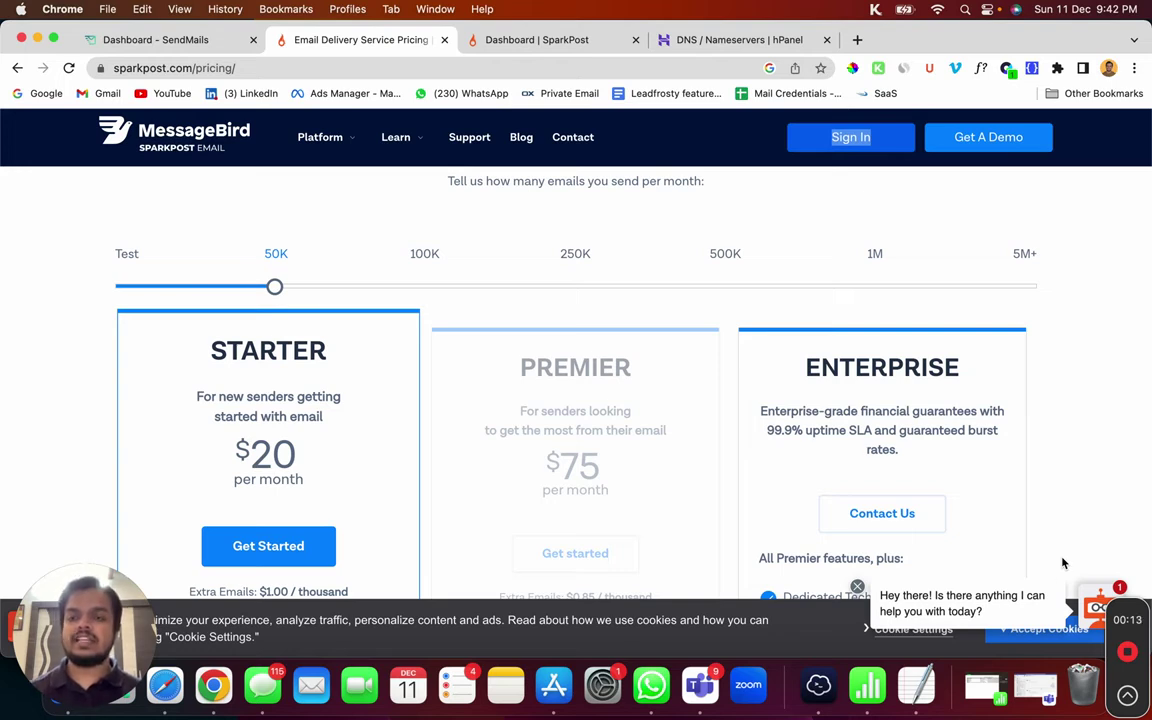
# - Examine the SparkPost pricing plans, their included features and the developer test account offer
pyautogui.scroll(-1, 650, 450)
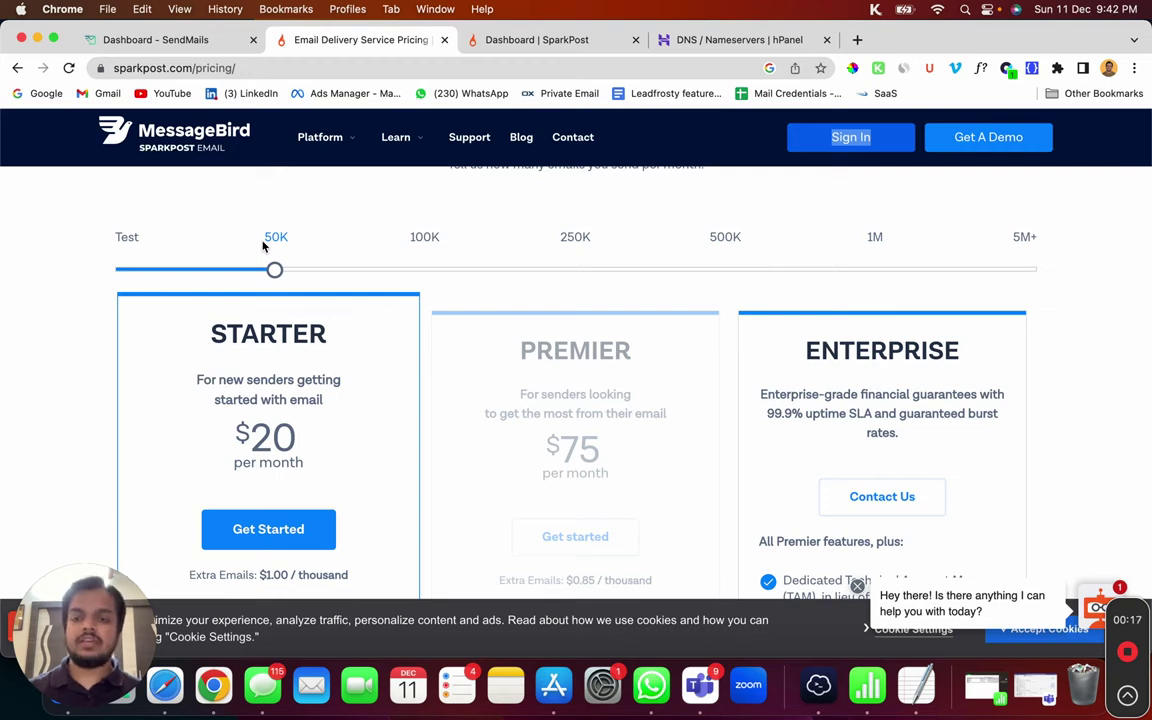
pyautogui.scroll(-3, 213, 395)
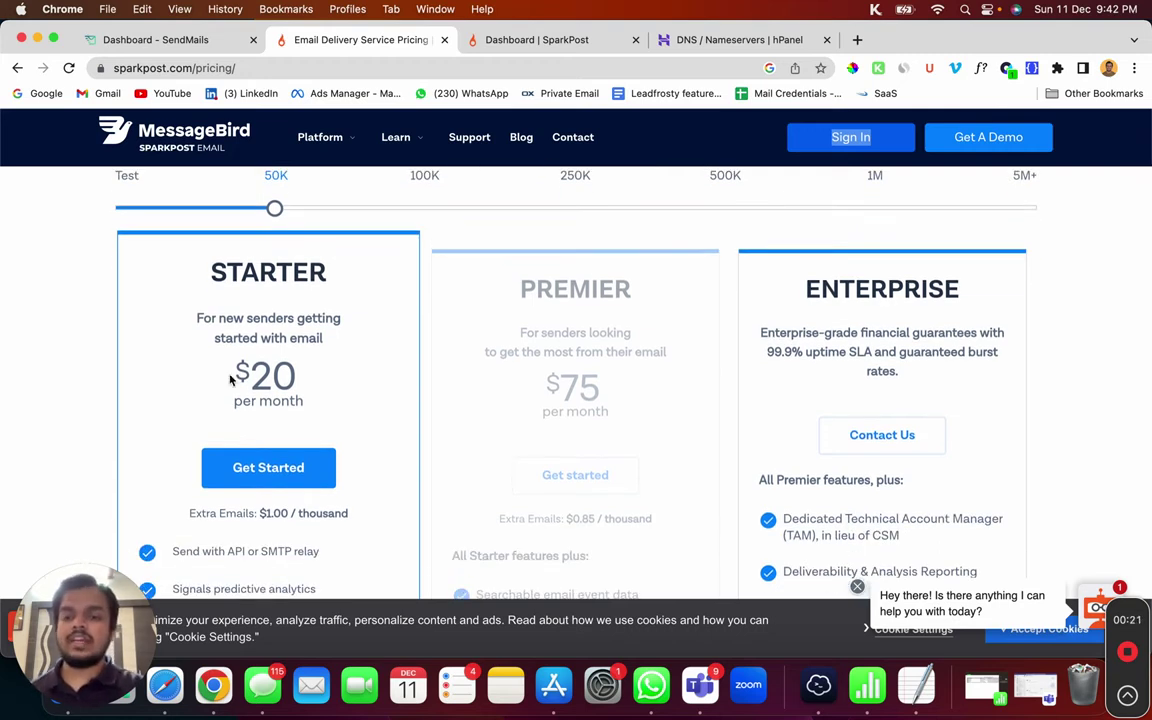
pyautogui.scroll(-3, 230, 379)
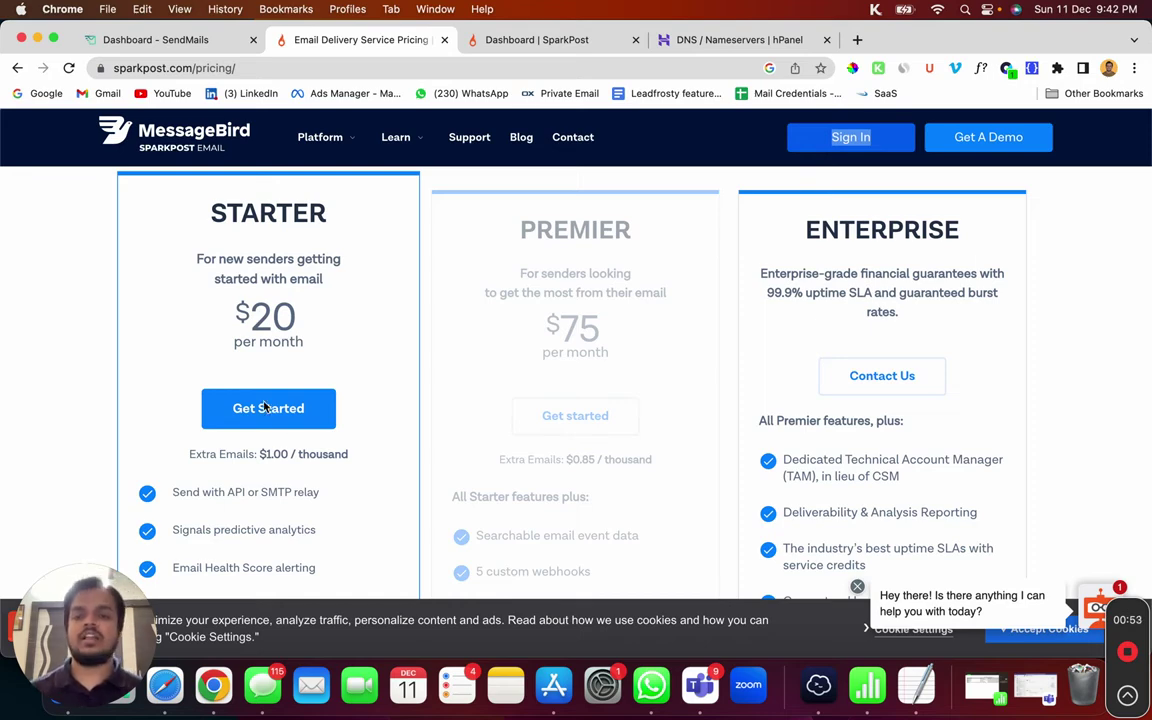
pyautogui.scroll(-1, 303, 434)
pyautogui.scroll(-1, 303, 434)
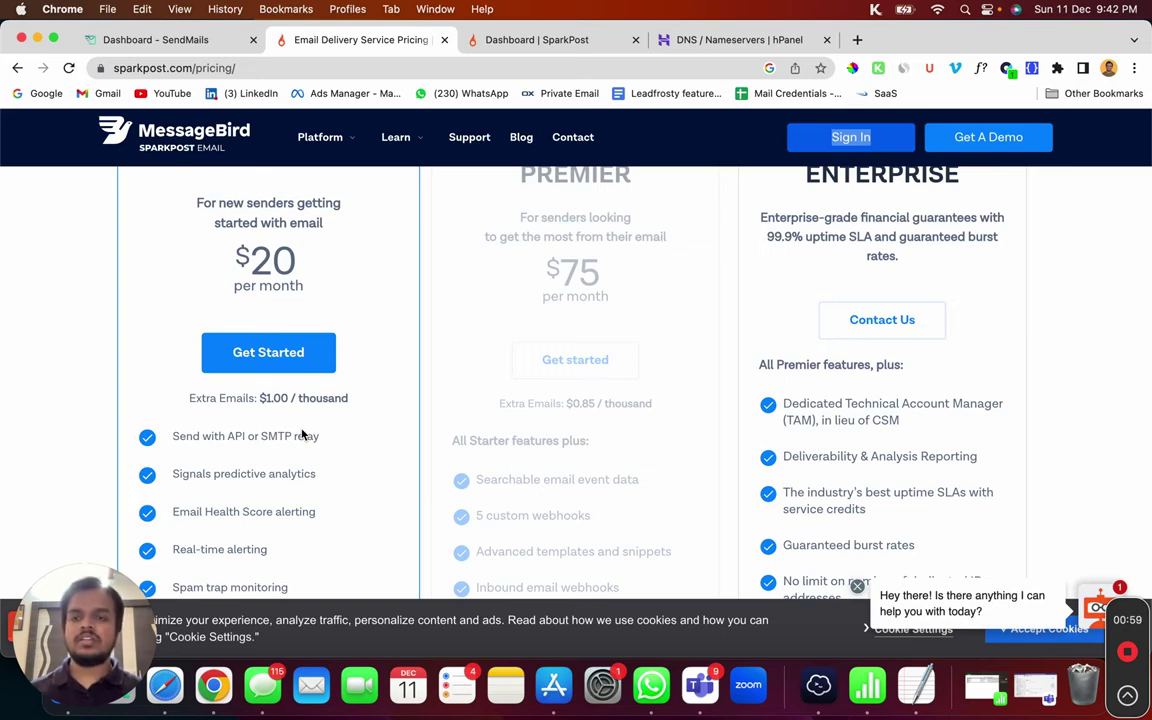
pyautogui.scroll(-10, 303, 435)
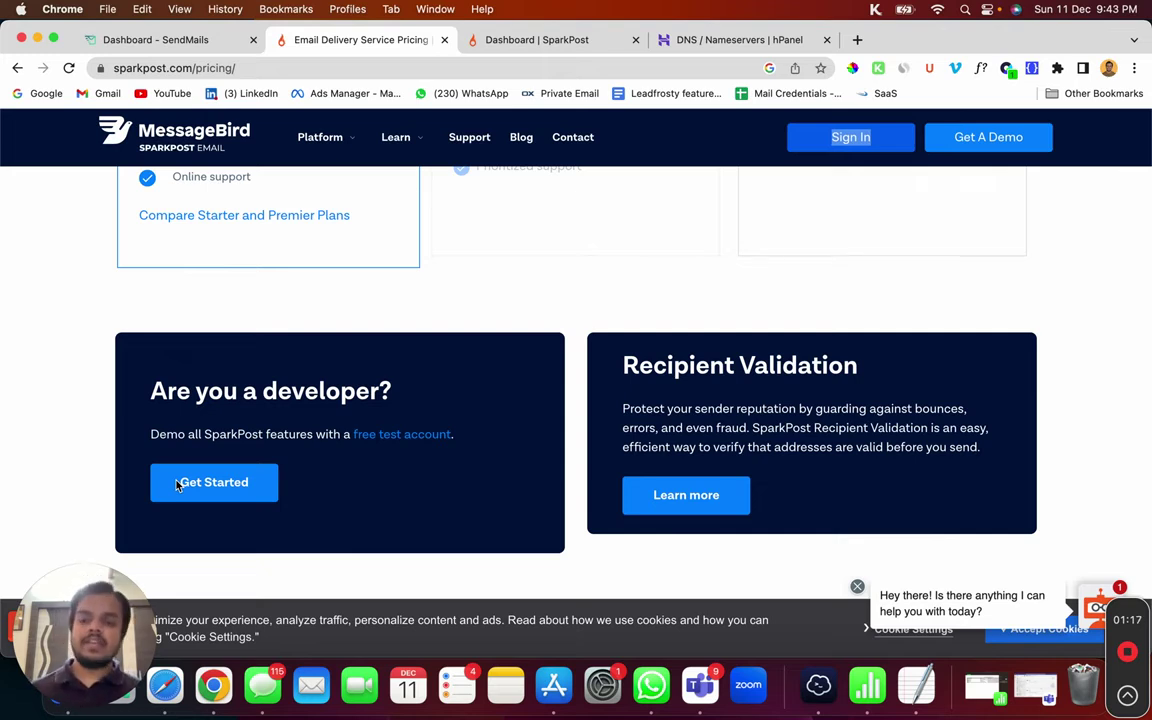
pyautogui.scroll(10, 177, 485)
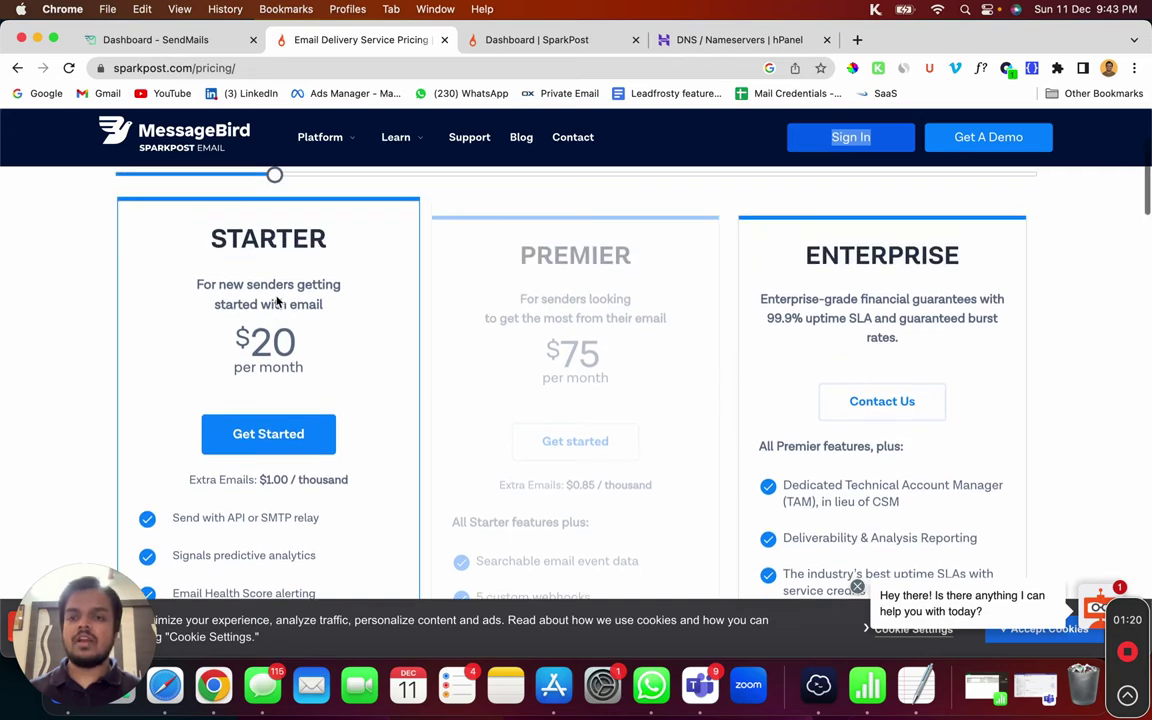
pyautogui.scroll(-1, 279, 302)
pyautogui.scroll(3, 279, 302)
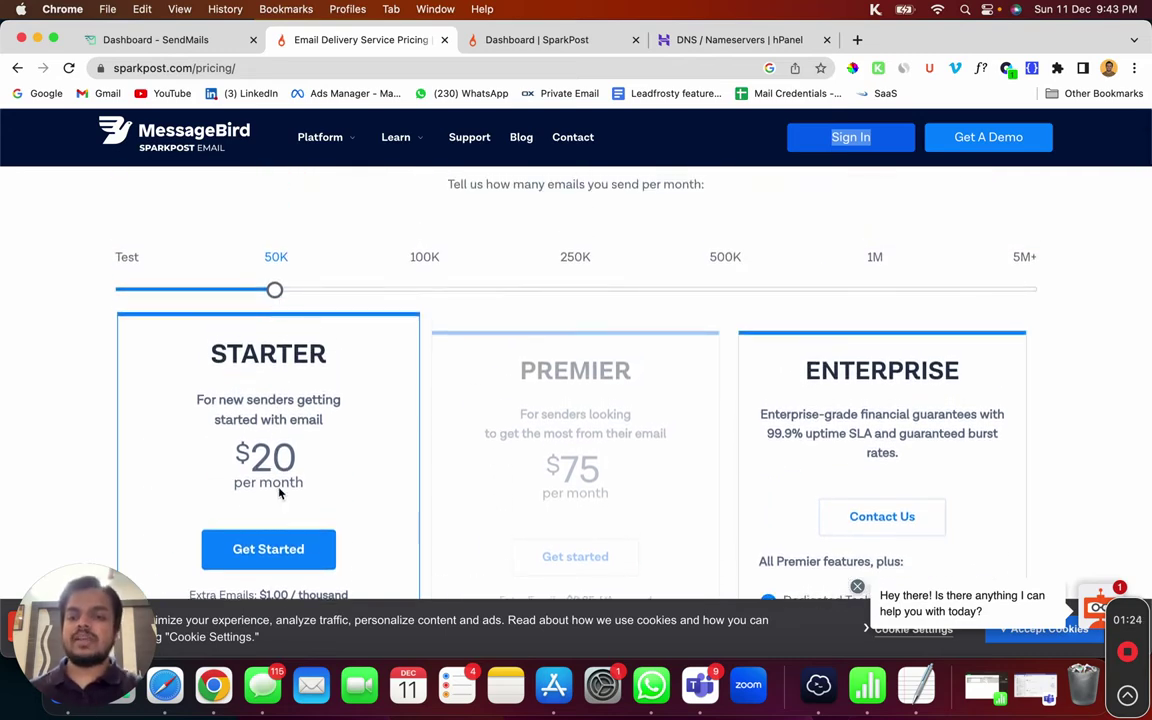
pyautogui.scroll(-3, 280, 492)
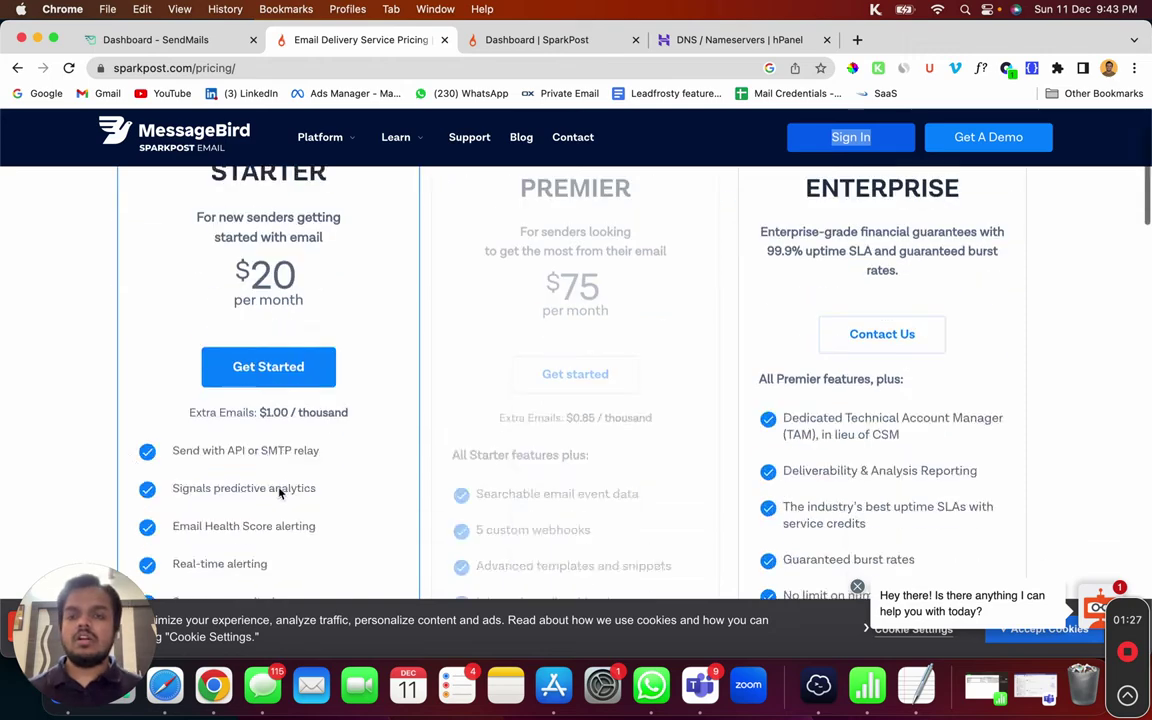
pyautogui.scroll(-10, 280, 493)
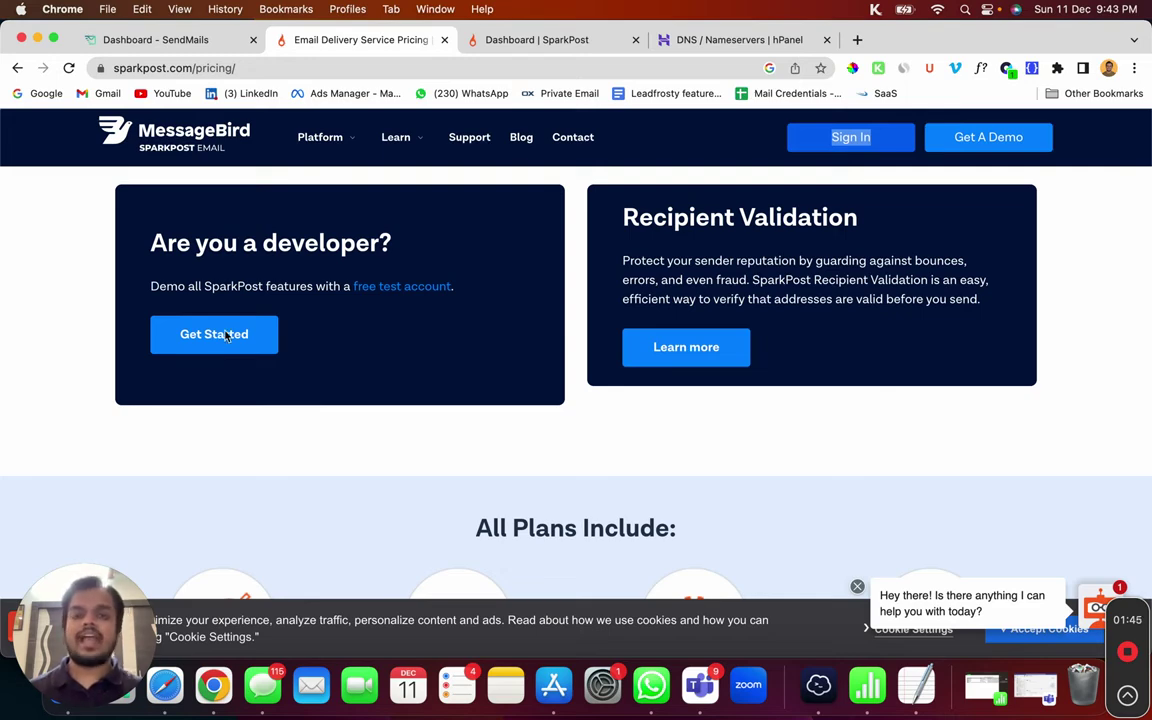
# - Start adding a new domain in the SparkPost dashboard, with Sending Domain as its primary use
pyautogui.click(569, 49)
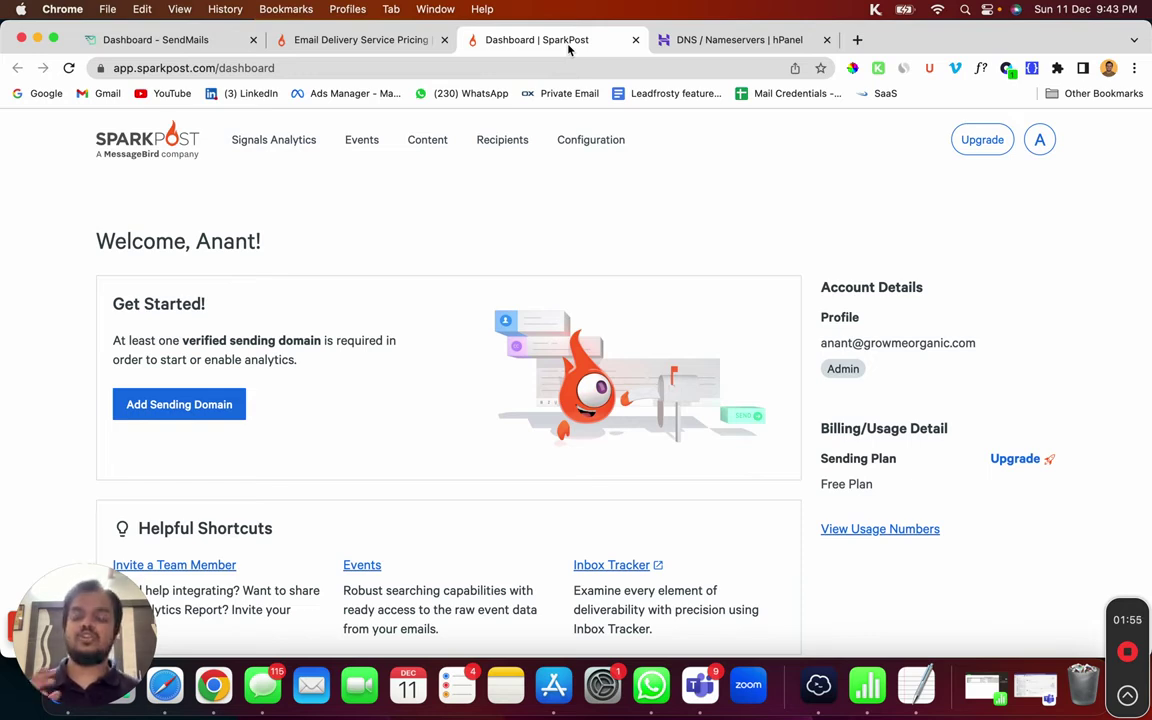
pyautogui.click(185, 412)
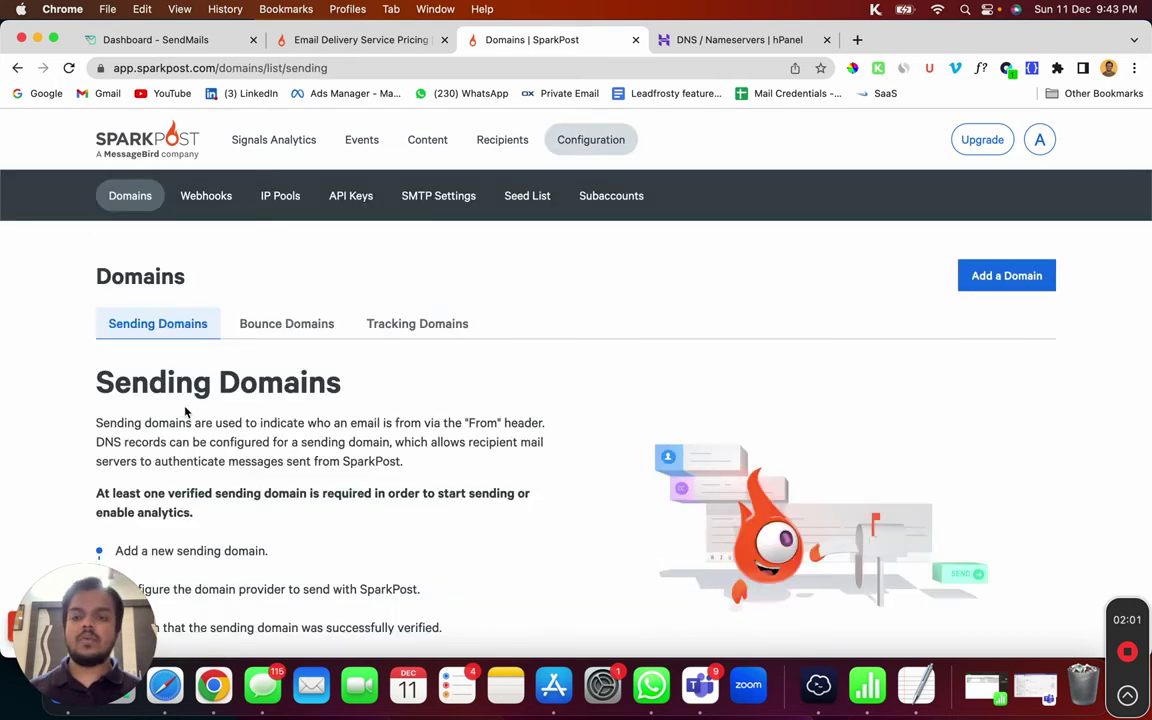
pyautogui.click(1025, 280)
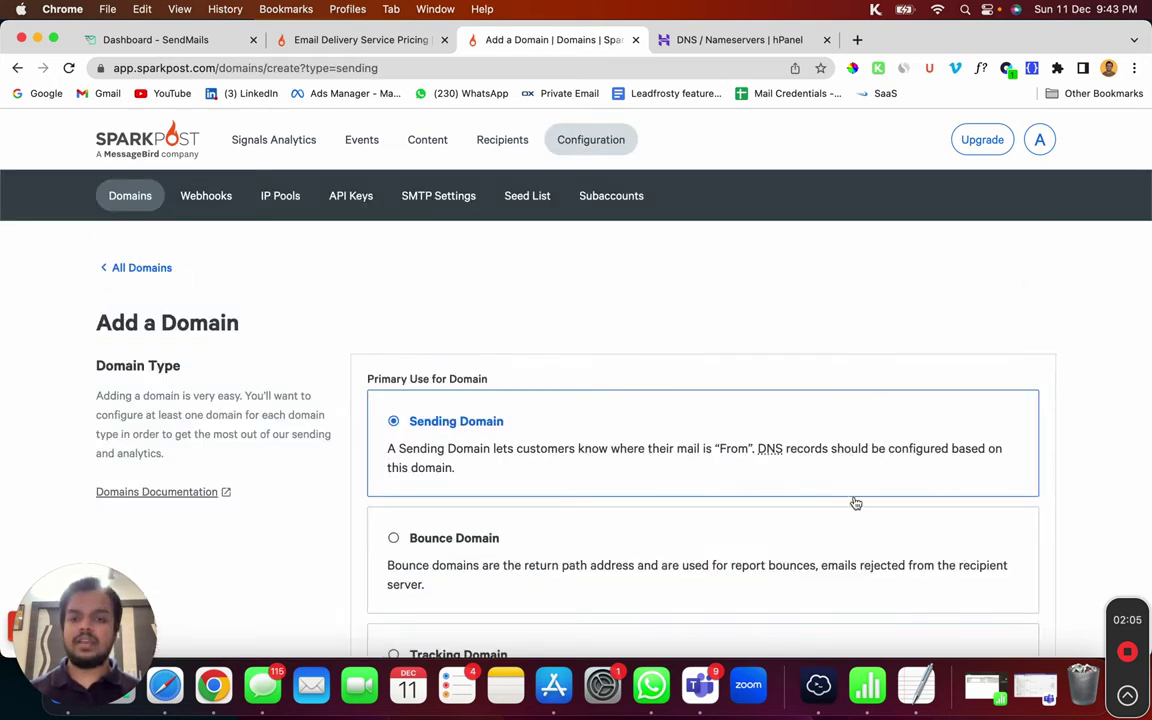
pyautogui.scroll(-3, 855, 503)
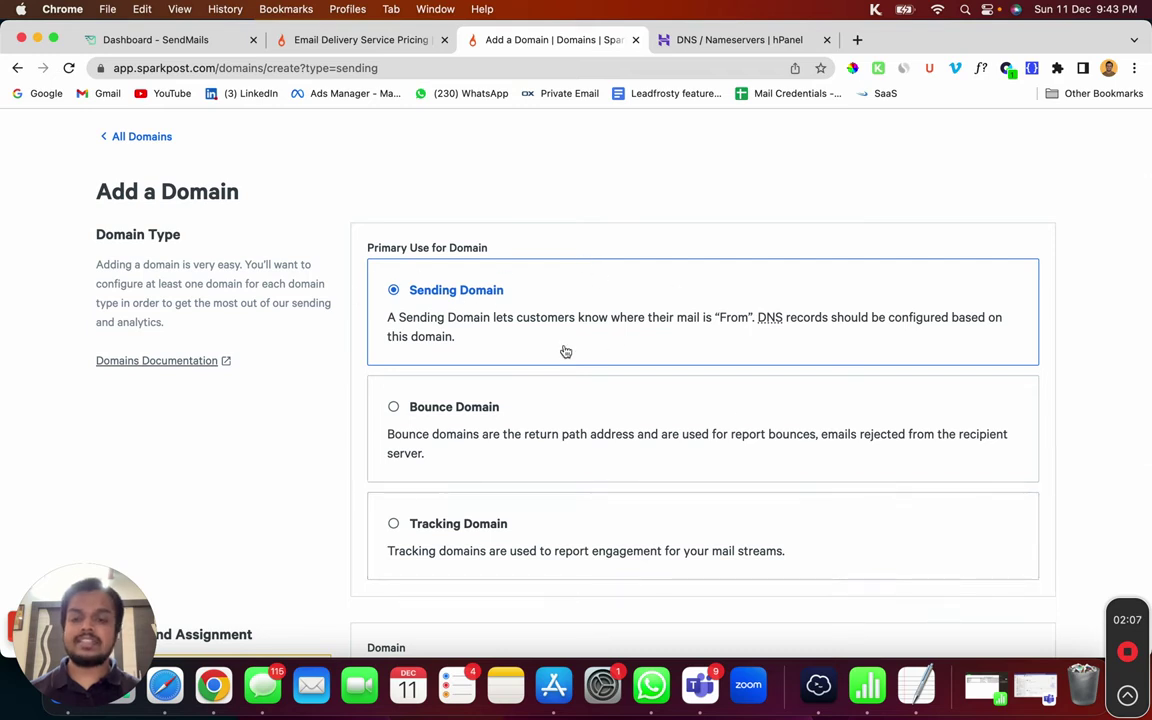
pyautogui.scroll(-3, 566, 351)
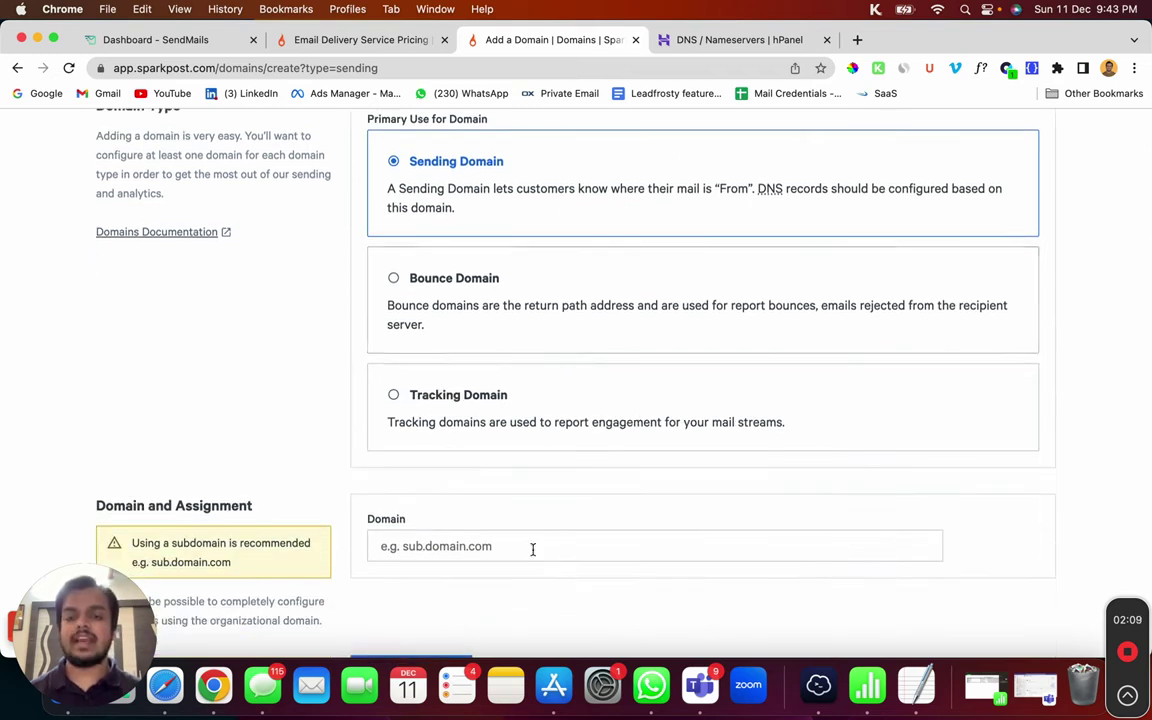
pyautogui.scroll(-1, 533, 550)
pyautogui.scroll(-1, 533, 553)
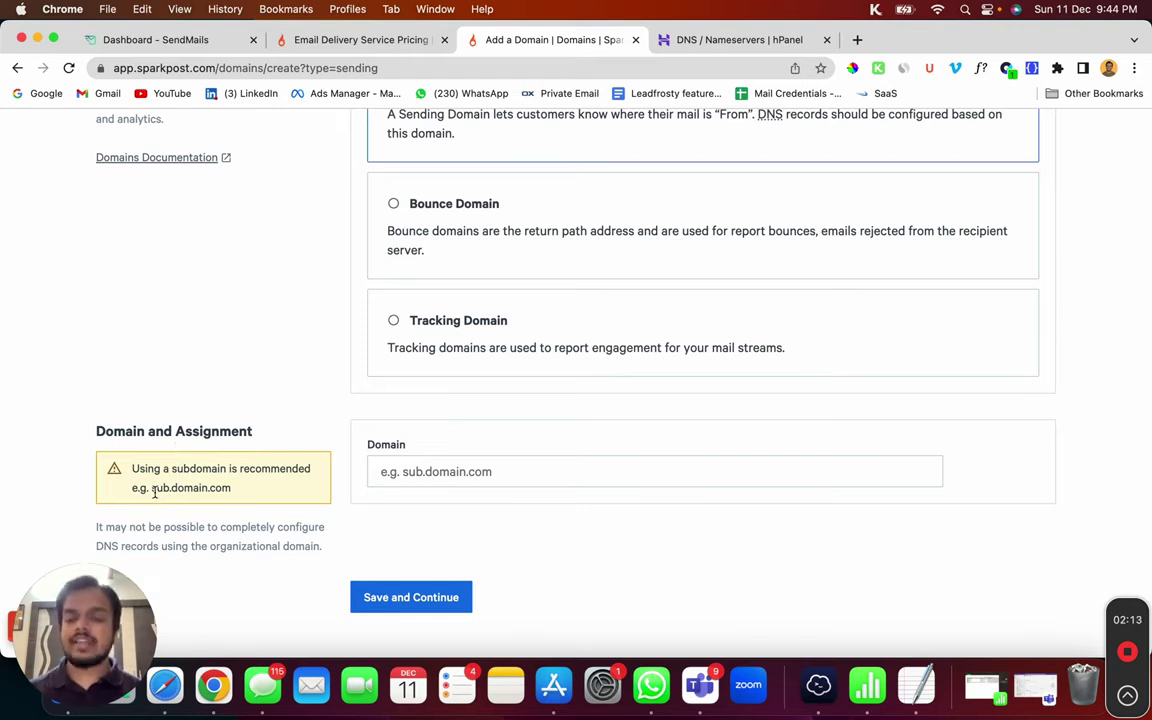
pyautogui.moveTo(155, 492); pyautogui.dragTo(187, 488)
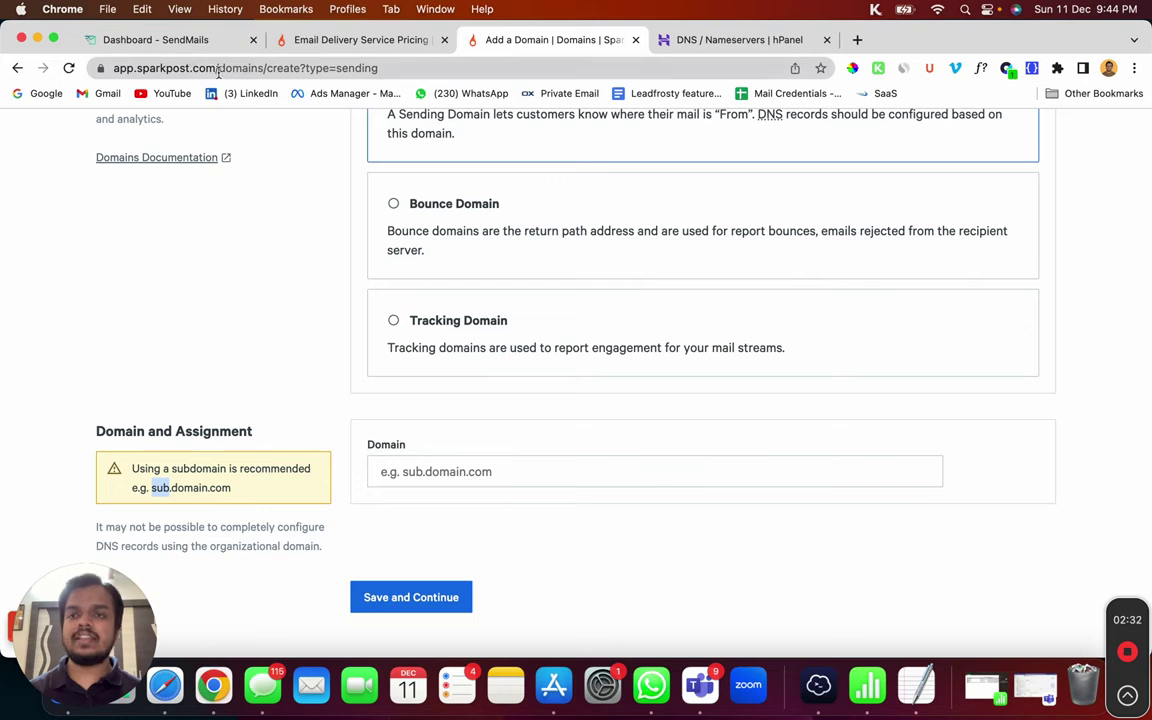
pyautogui.moveTo(217, 68); pyautogui.dragTo(110, 71)
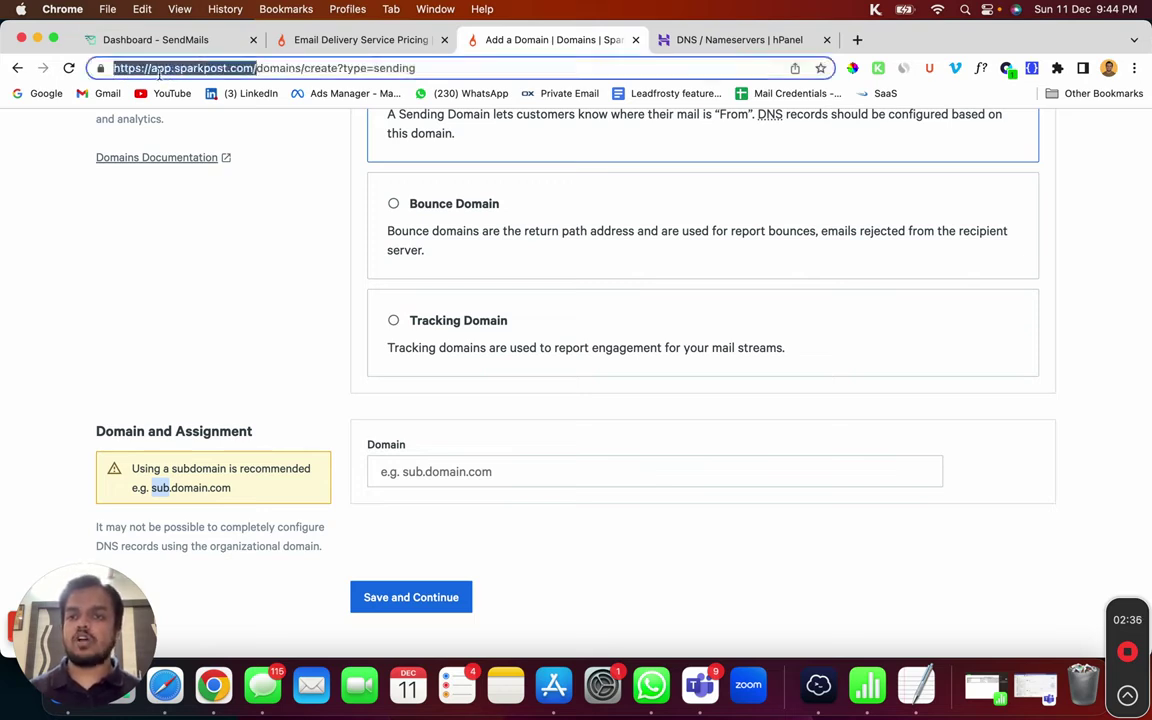
pyautogui.doubleClick(159, 68)
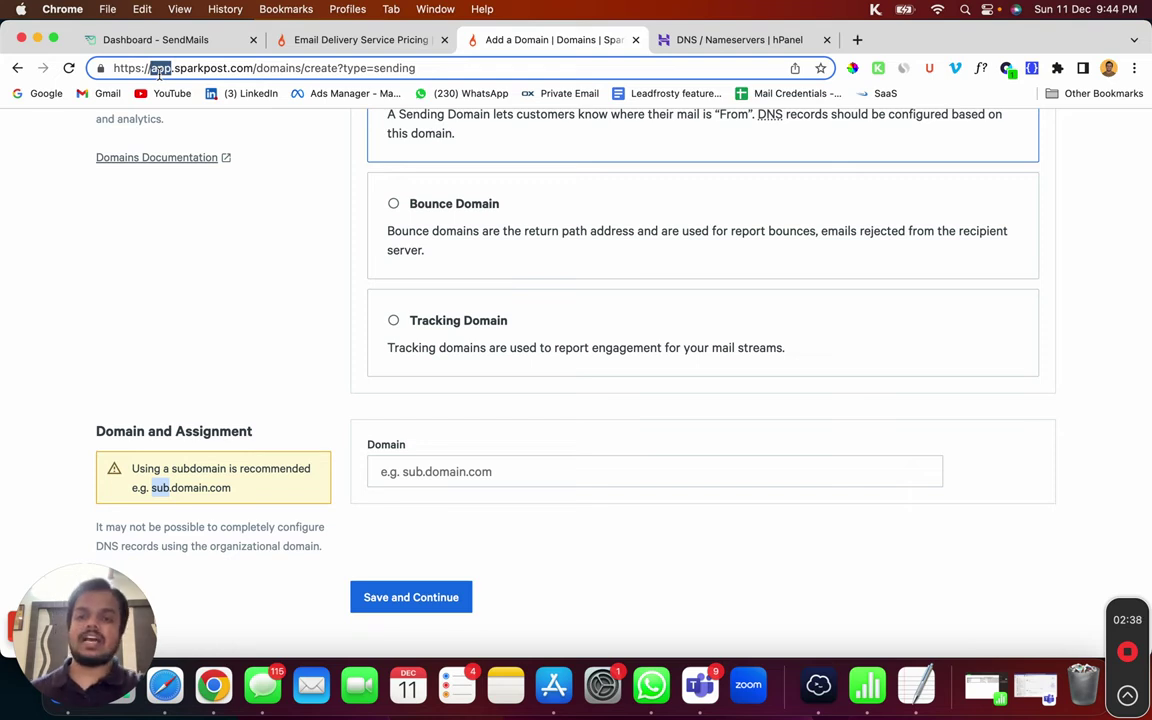
# - Copy the domain saasbirdy.com from Hostinger and enter send.saasbirdy.com as the sending domain in SparkPost
pyautogui.click(723, 41)
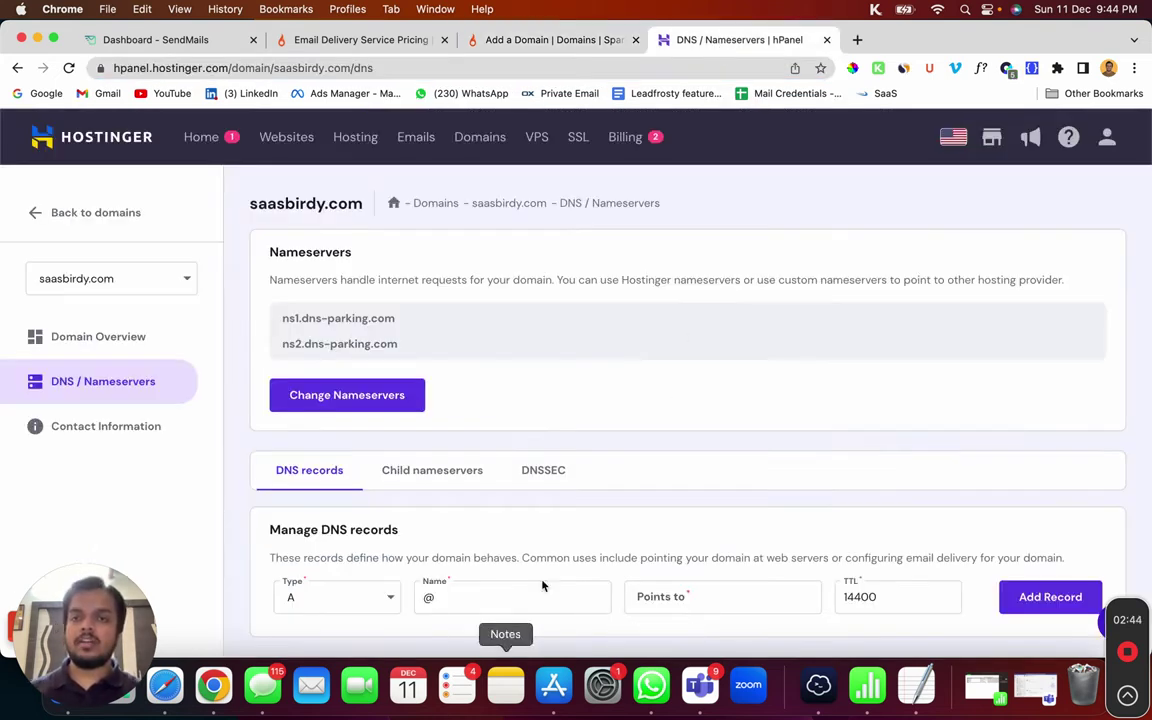
pyautogui.click(274, 68)
pyautogui.moveTo(274, 68); pyautogui.dragTo(348, 68)
pyautogui.press('super+c')
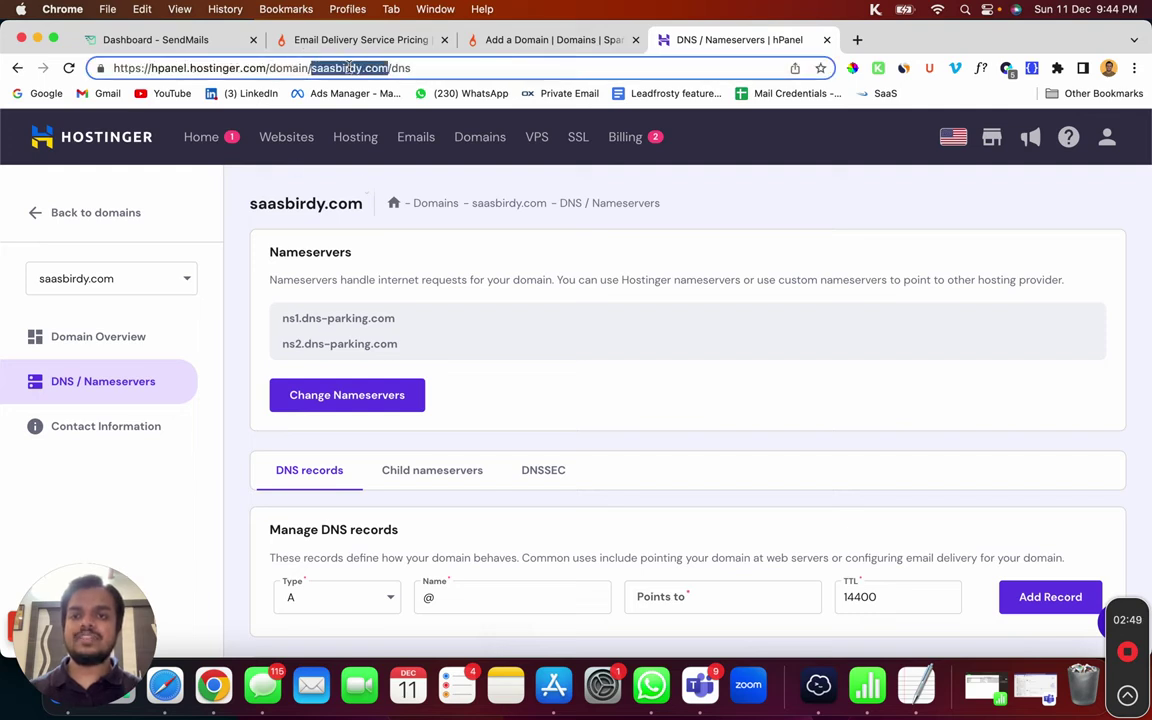
pyautogui.click(548, 40)
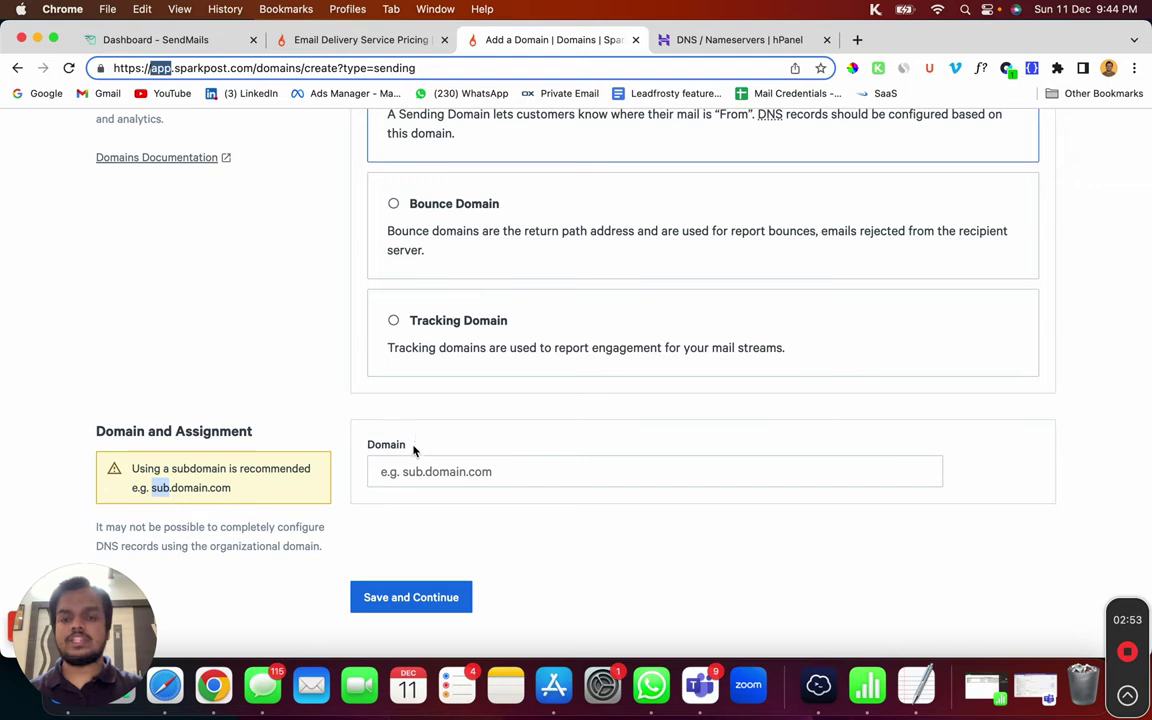
pyautogui.click(411, 472)
pyautogui.press('super+v')
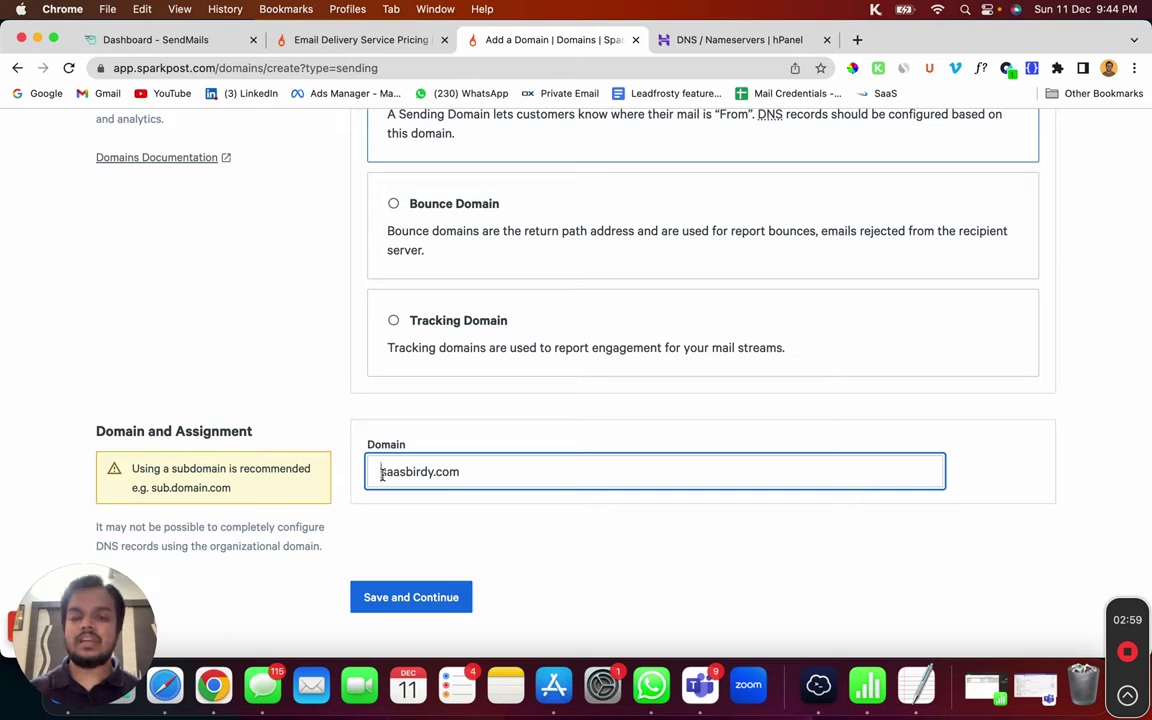
pyautogui.write('send')
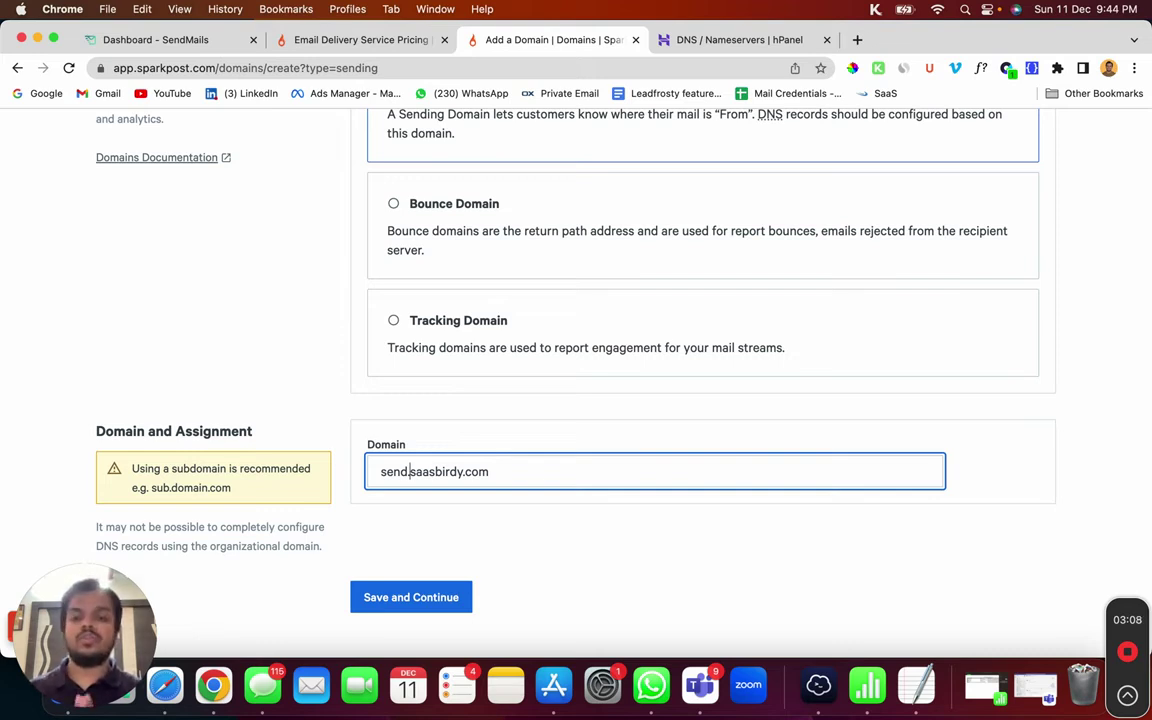
pyautogui.write('.')
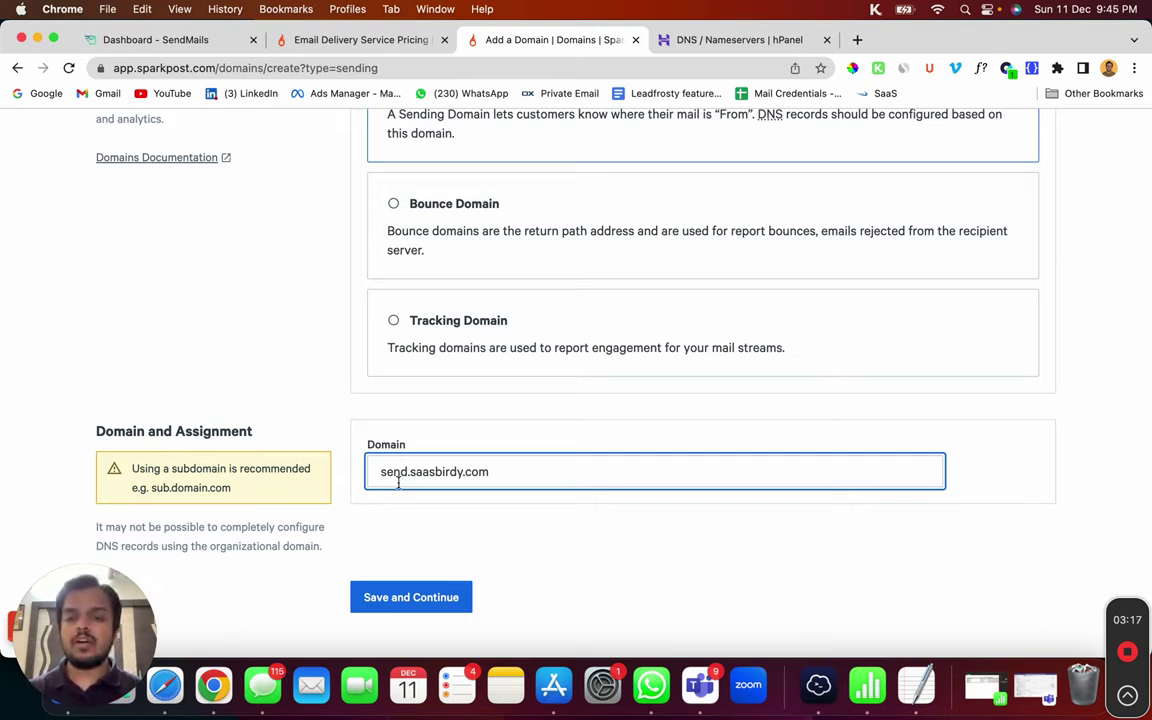
# - Save the sending domain and accept verifying it for bounce with strict alignment
pyautogui.moveTo(408, 481); pyautogui.dragTo(365, 480)
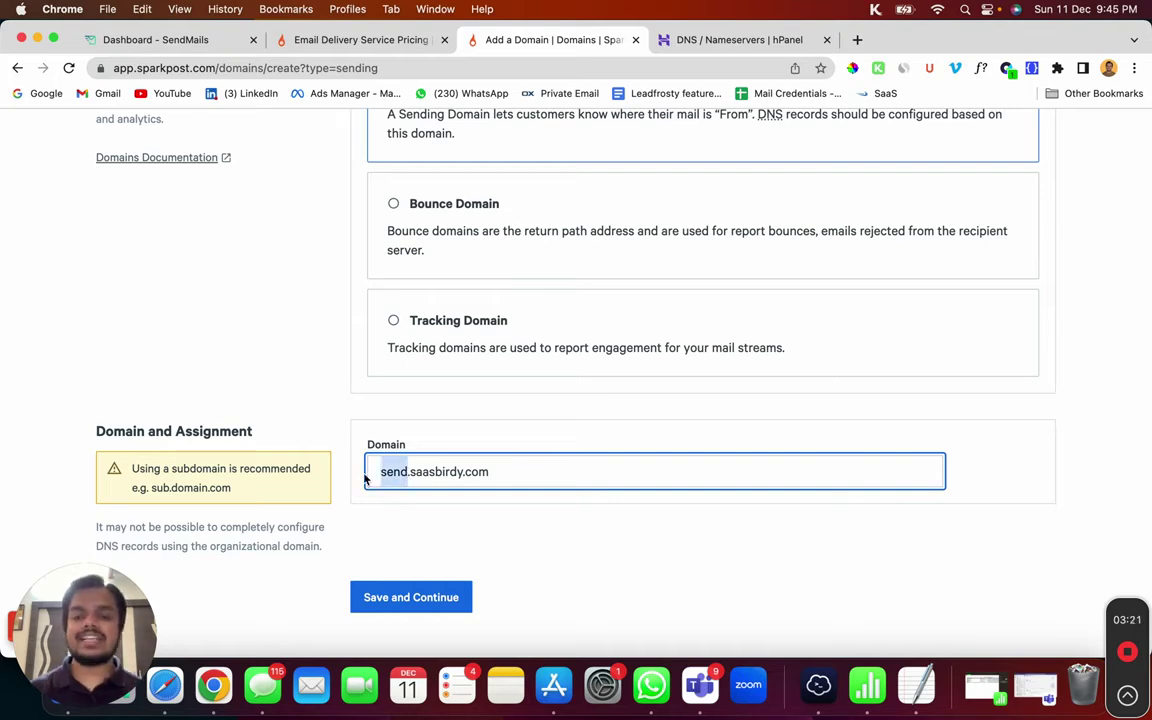
pyautogui.click(398, 597)
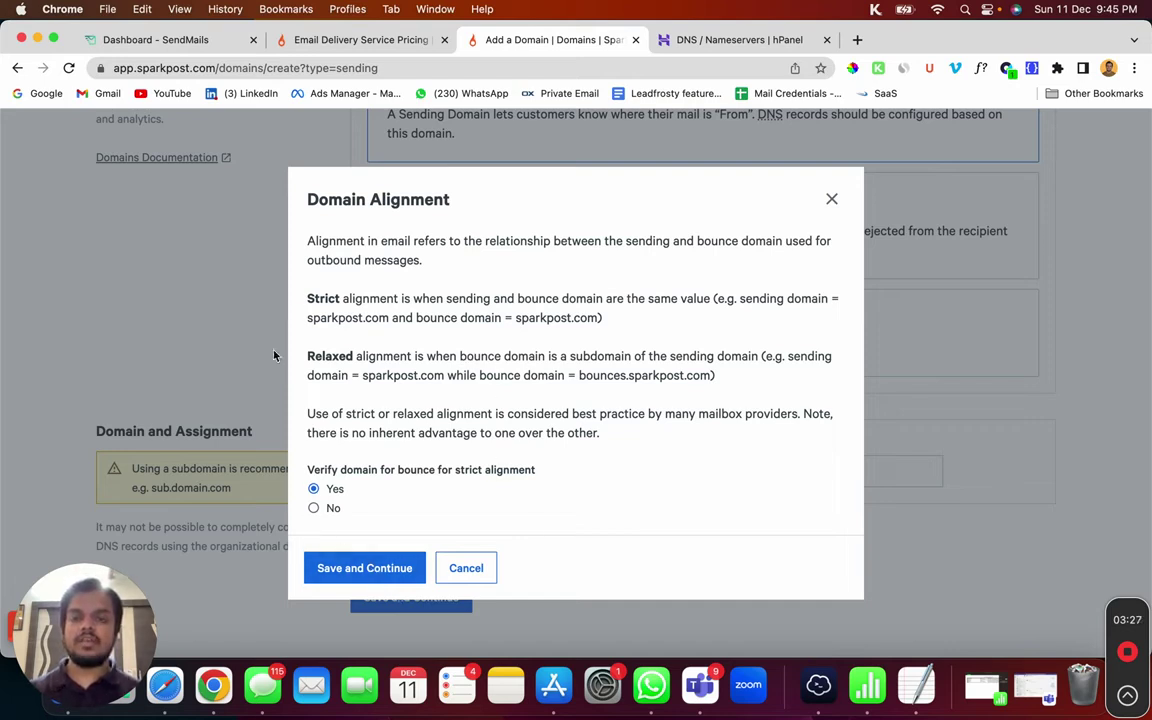
pyautogui.click(364, 568)
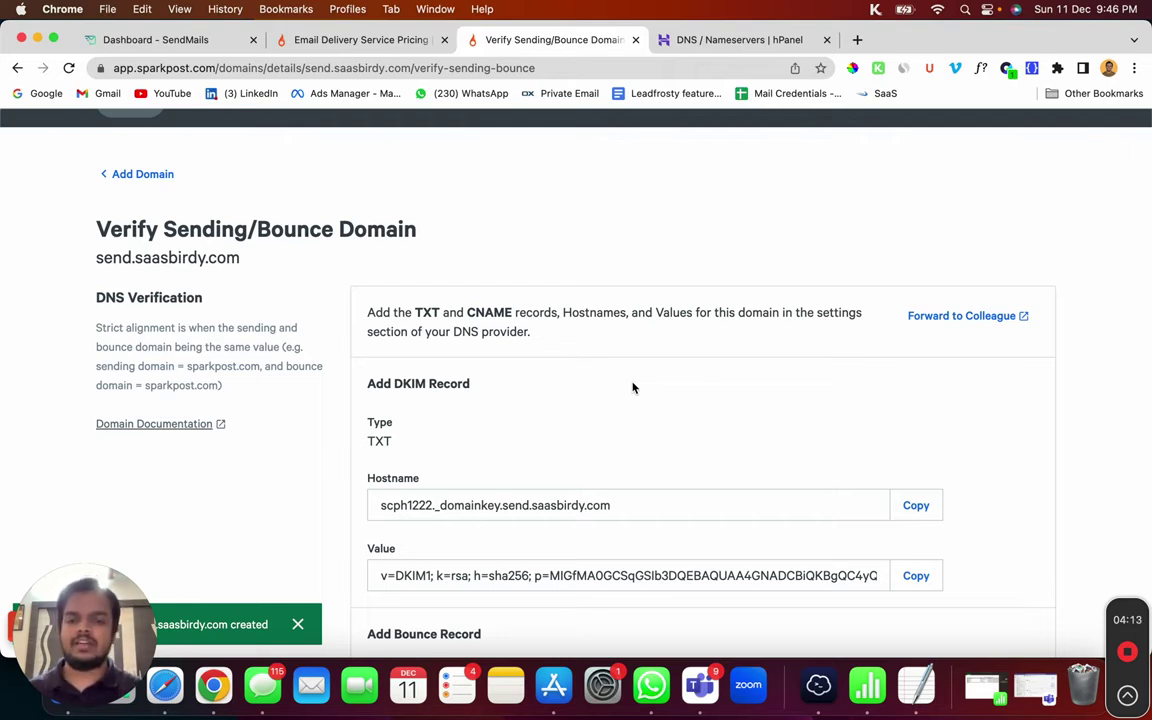
# - Copy the scph1222._domainkey.send part of the DKIM record's hostname
pyautogui.scroll(-3, 632, 387)
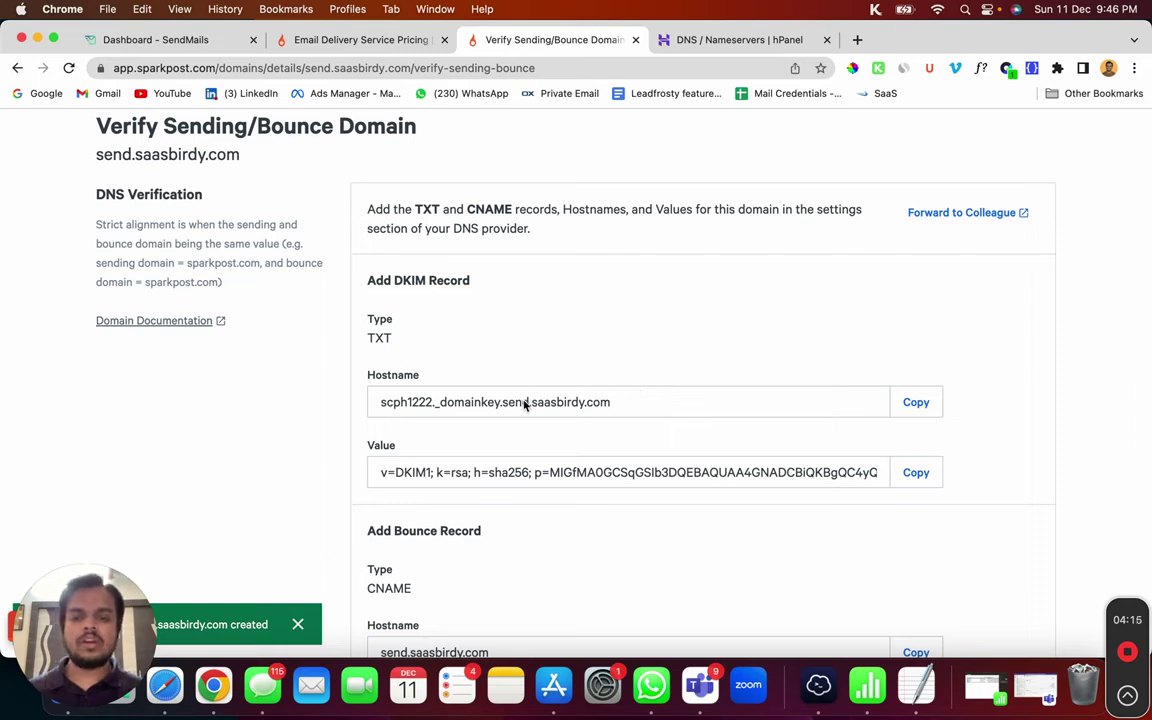
pyautogui.click(501, 404)
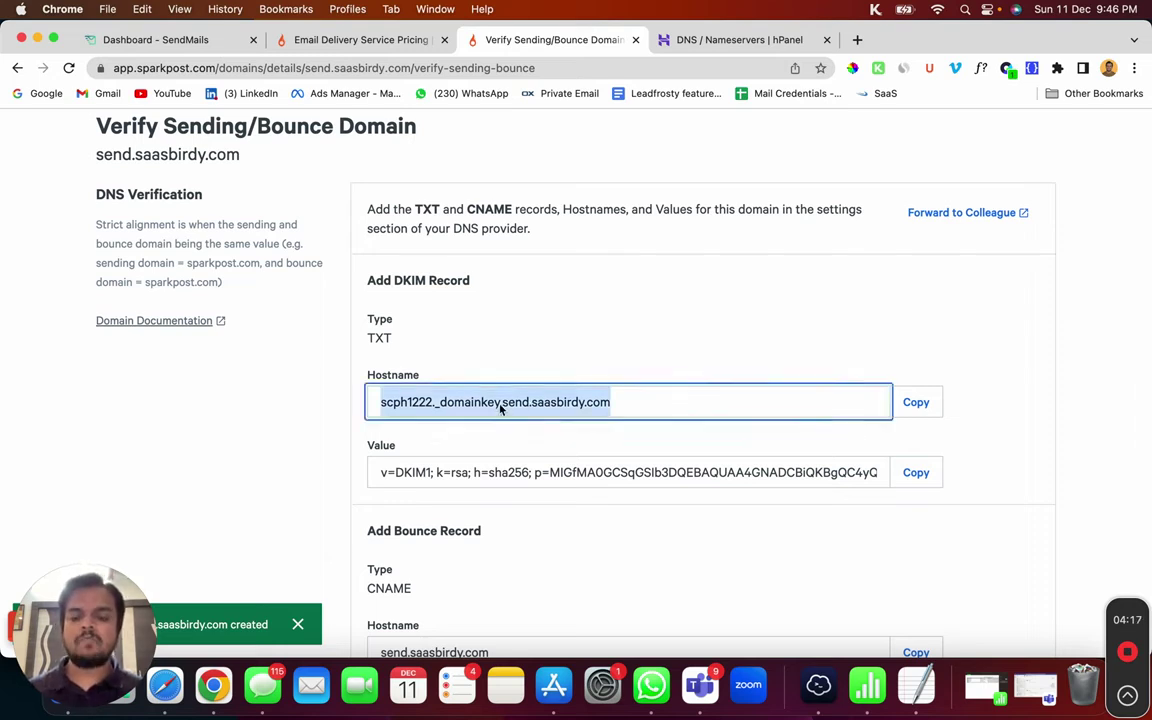
pyautogui.click(501, 404)
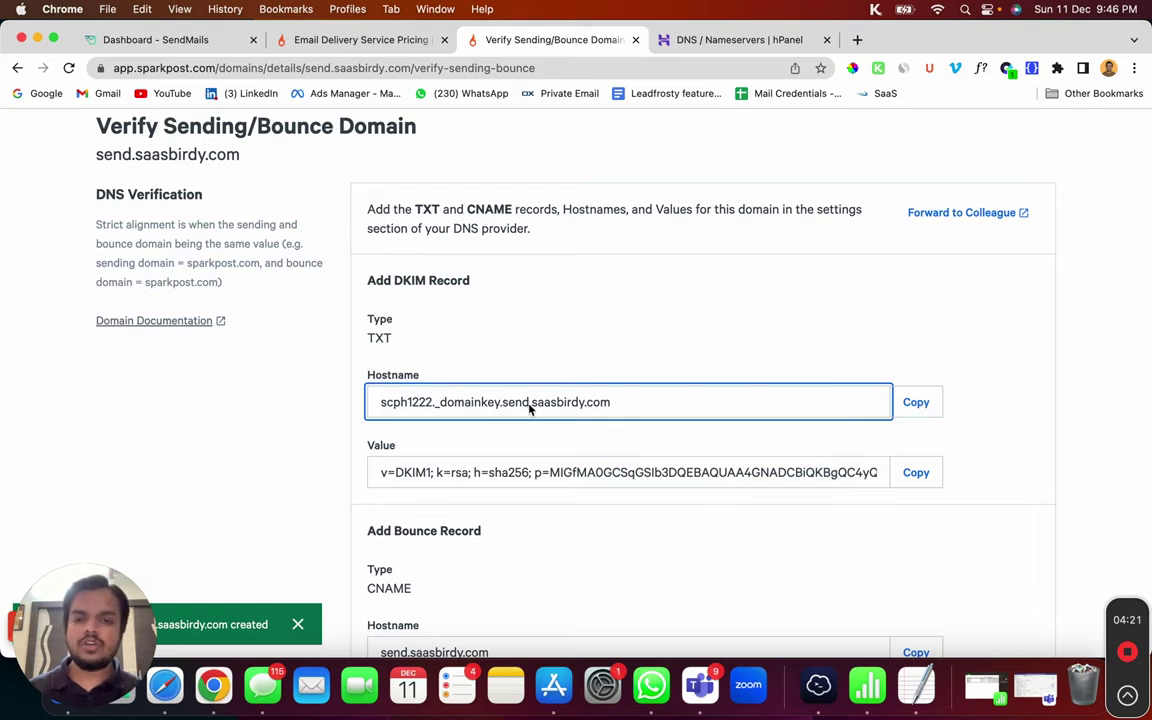
pyautogui.moveTo(530, 406); pyautogui.dragTo(380, 401)
pyautogui.press('super+c')
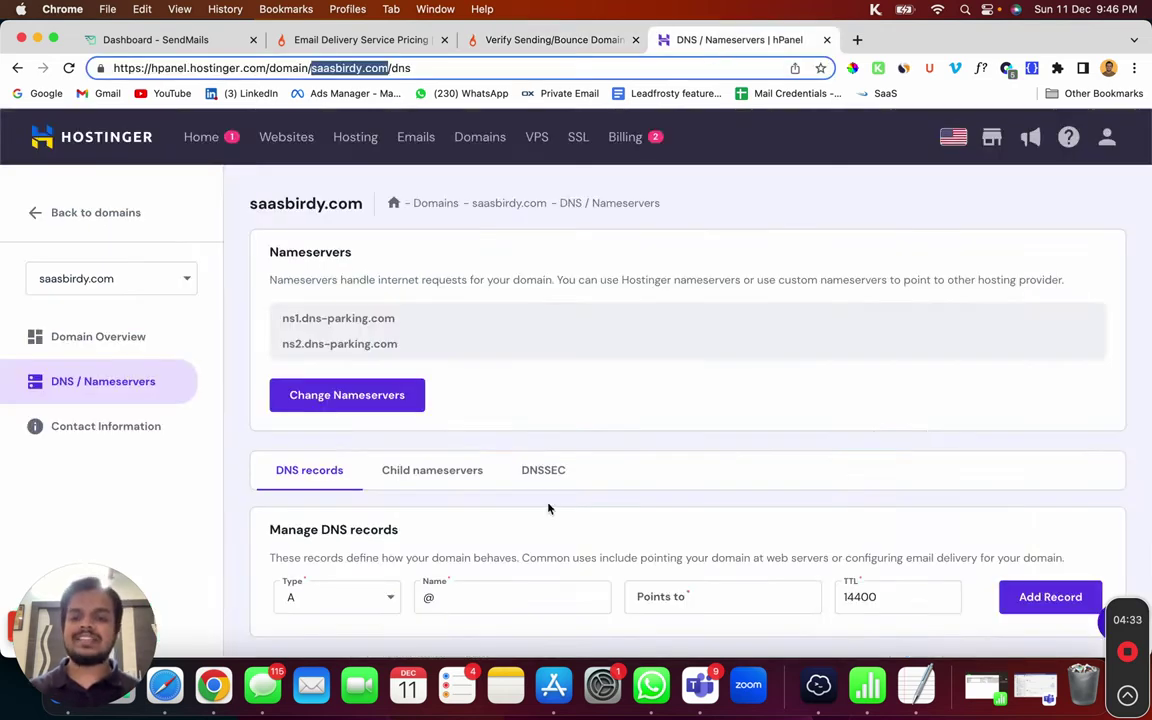
# - Check the DKIM record's type in SparkPost and set the new DNS record's type to TXT in Hostinger
pyautogui.scroll(-2, 550, 441)
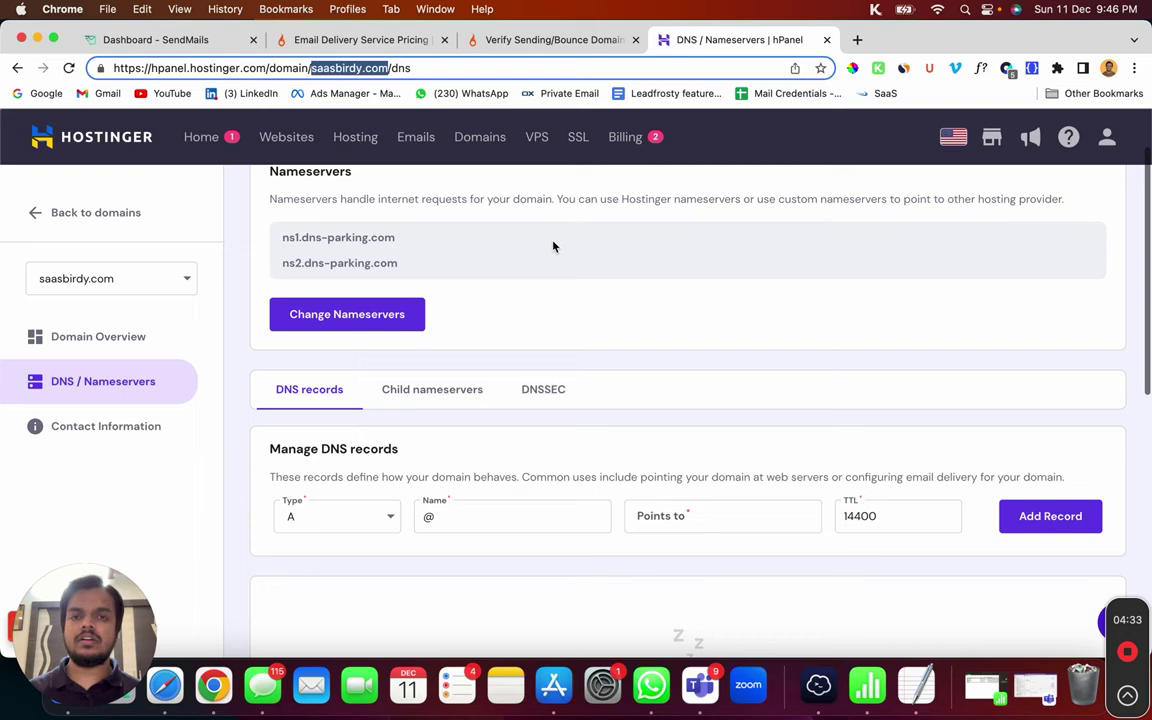
pyautogui.click(548, 40)
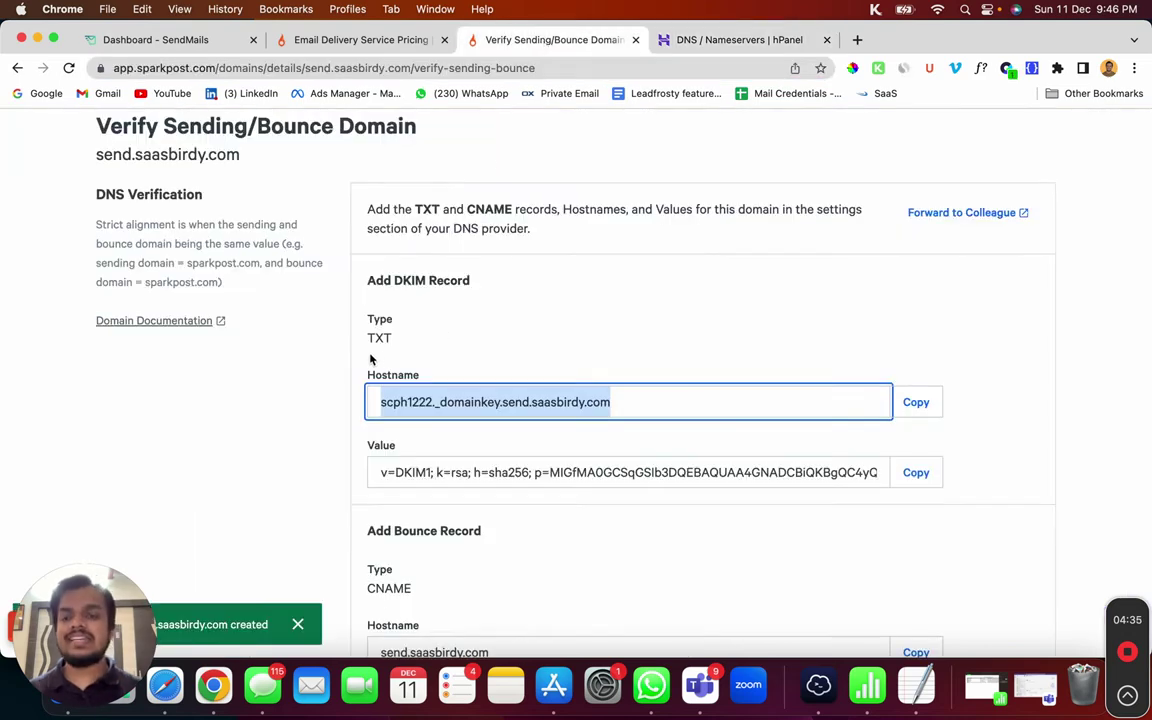
pyautogui.click(740, 40)
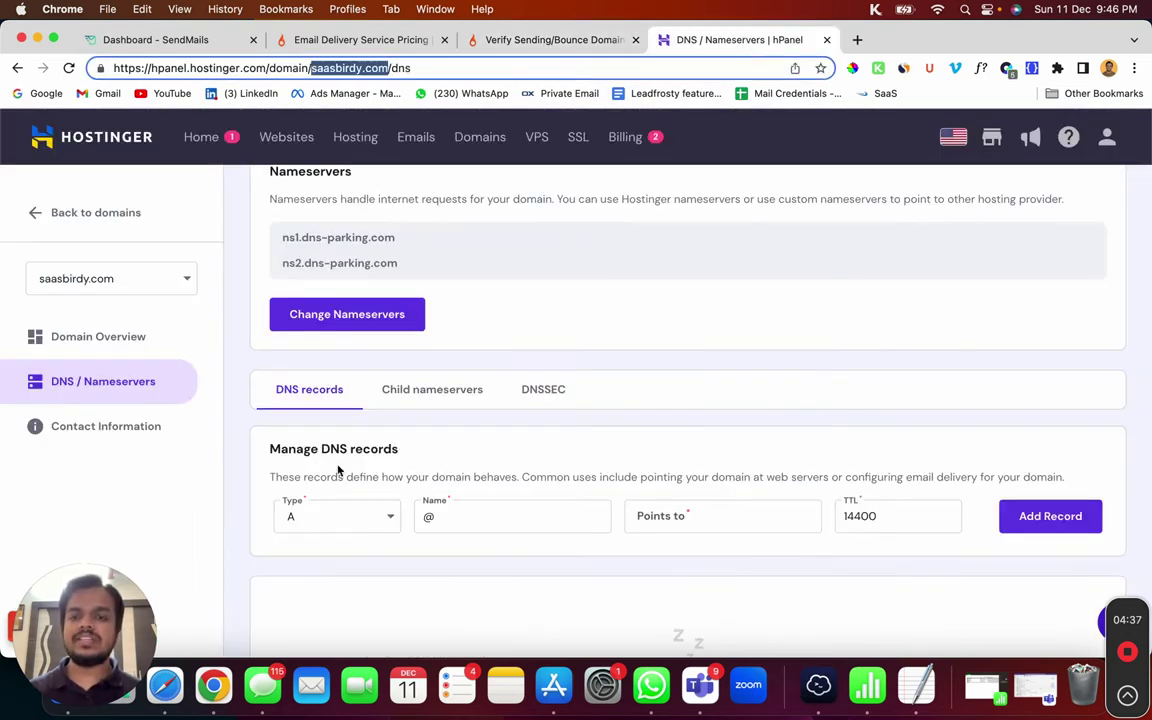
pyautogui.scroll(-2, 338, 470)
pyautogui.click(335, 431)
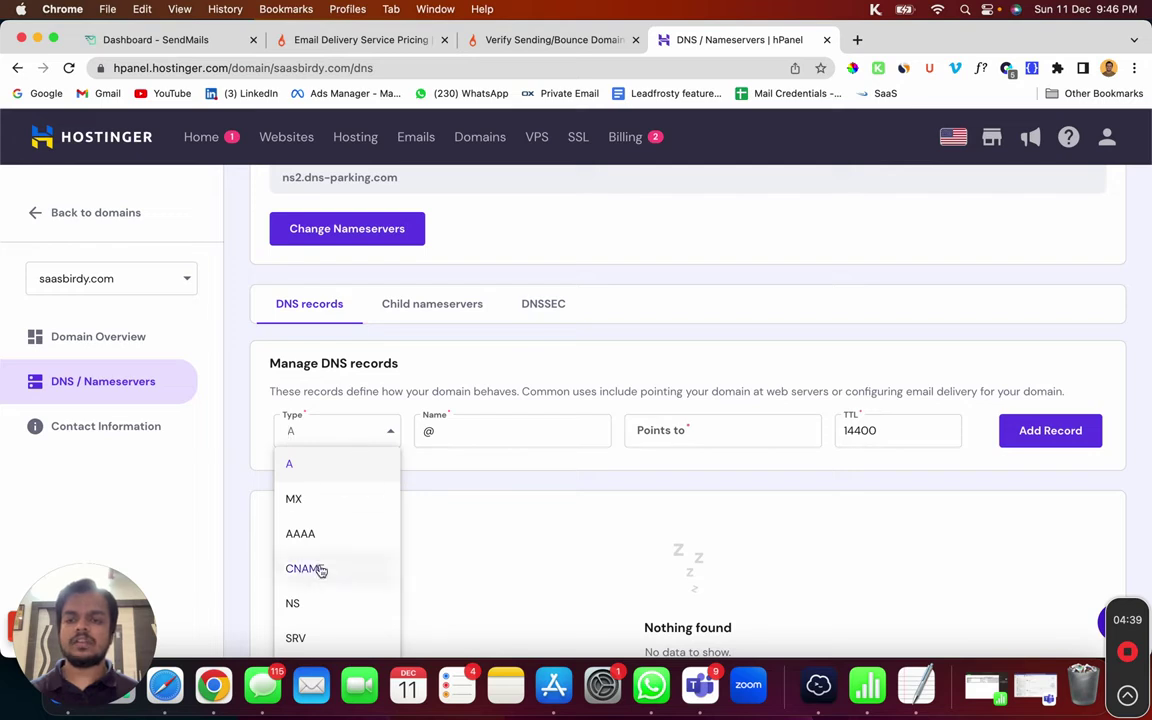
pyautogui.scroll(-1, 321, 571)
pyautogui.click(296, 635)
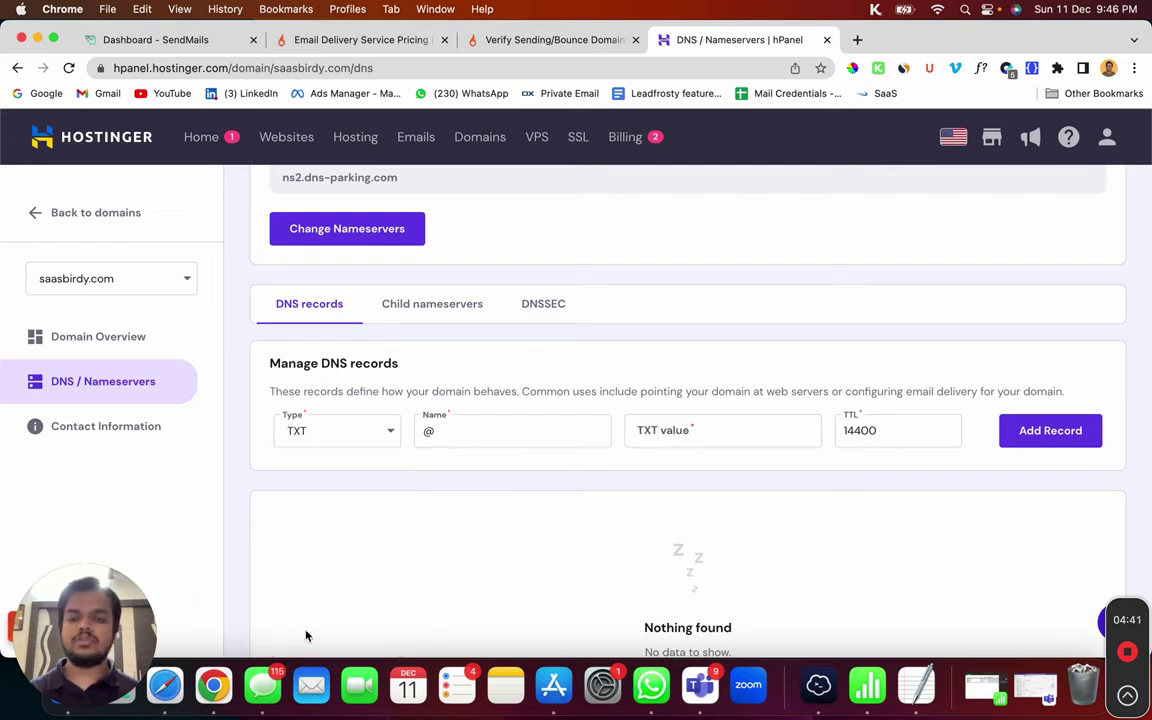
# - Enter the copied hostname part scph1222._domainkey.send as the TXT record's name
pyautogui.click(471, 442)
pyautogui.press('super+v')
pyautogui.press('super+Left')
pyautogui.hotkey('shift', 'Right')
pyautogui.hotkey('shift', 'Right')
pyautogui.hotkey('shift', 'Right')
pyautogui.hotkey('shift', 'Right')
pyautogui.hotkey('shift', 'Right')
pyautogui.hotkey('shift', 'Right')
pyautogui.hotkey('shift', 'Right')
pyautogui.hotkey('shift', 'Right')
pyautogui.press('super+a')
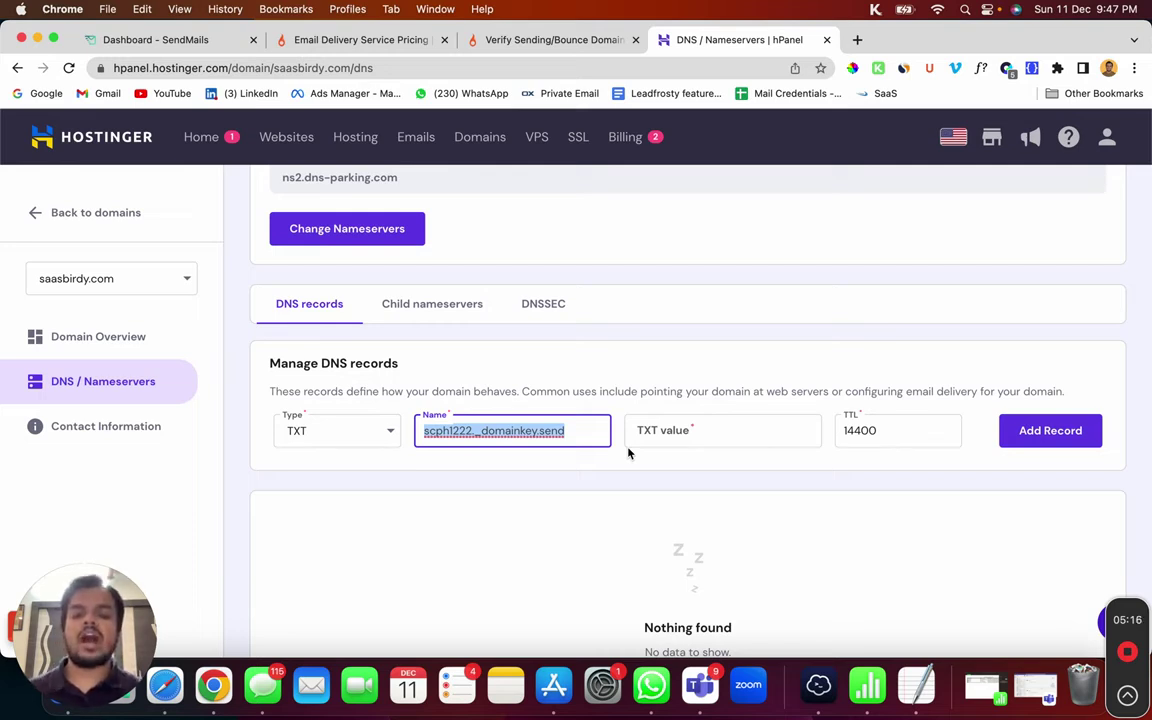
pyautogui.click(583, 438)
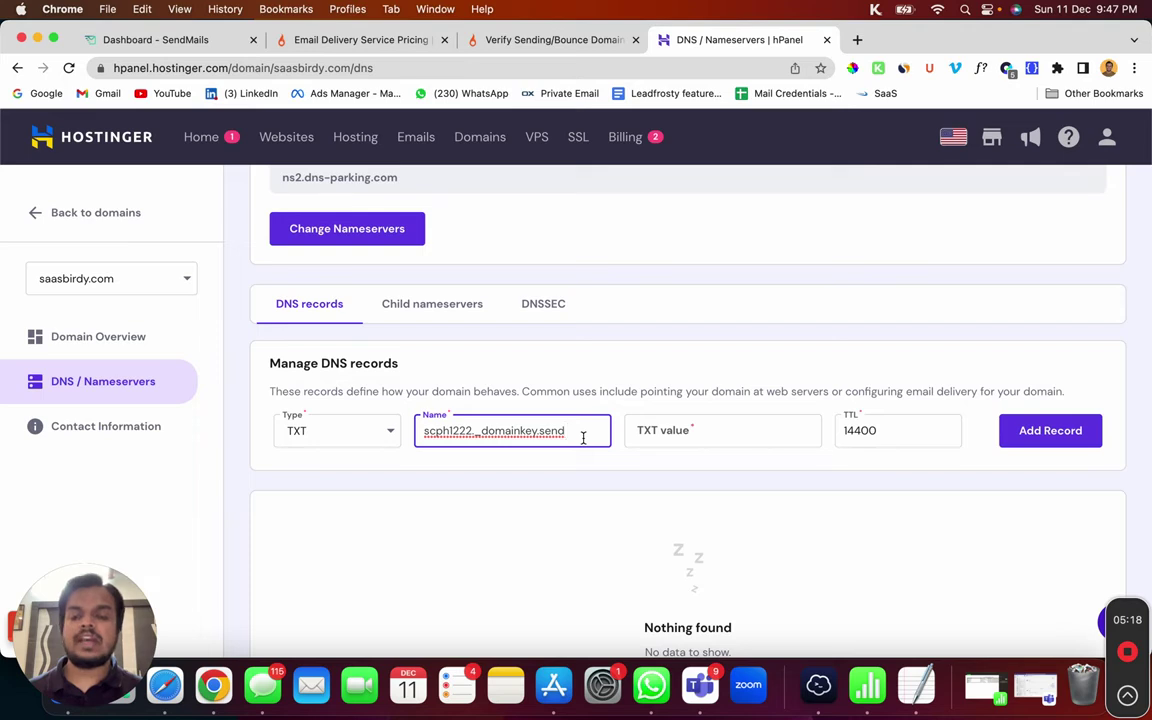
pyautogui.moveTo(577, 438); pyautogui.dragTo(388, 432)
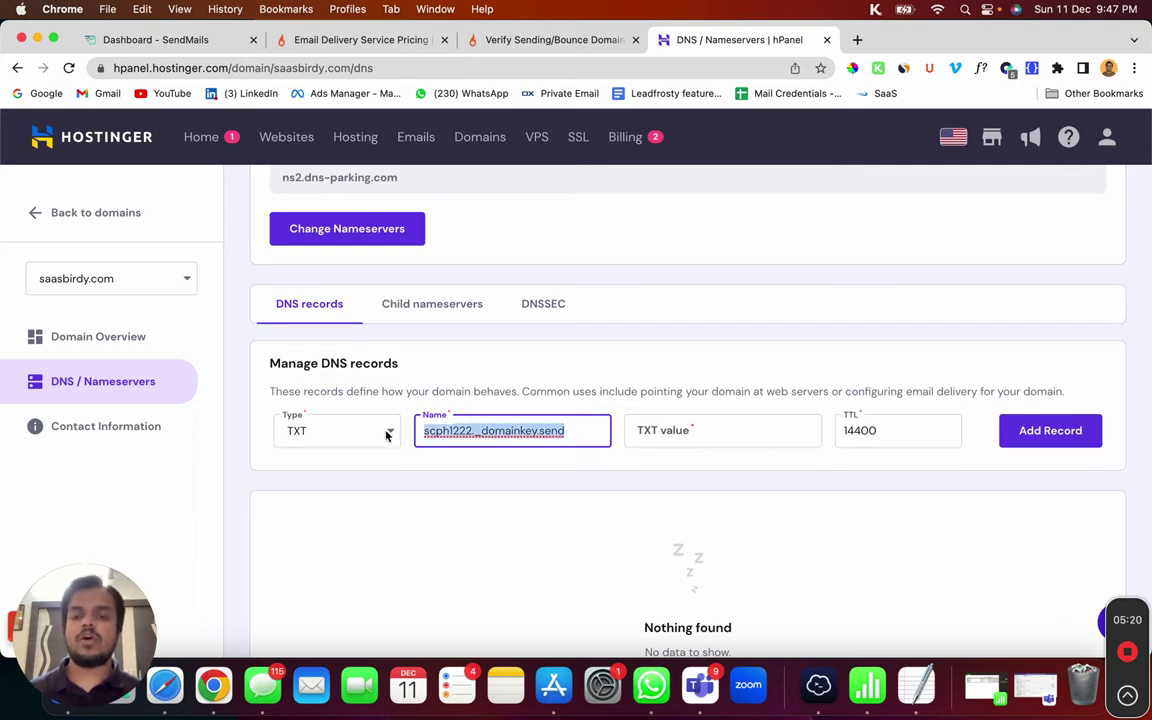
# - Copy the DKIM record's value from SparkPost into the TXT value in Hostinger and add the record
pyautogui.click(570, 45)
pyautogui.moveTo(527, 404); pyautogui.dragTo(346, 400)
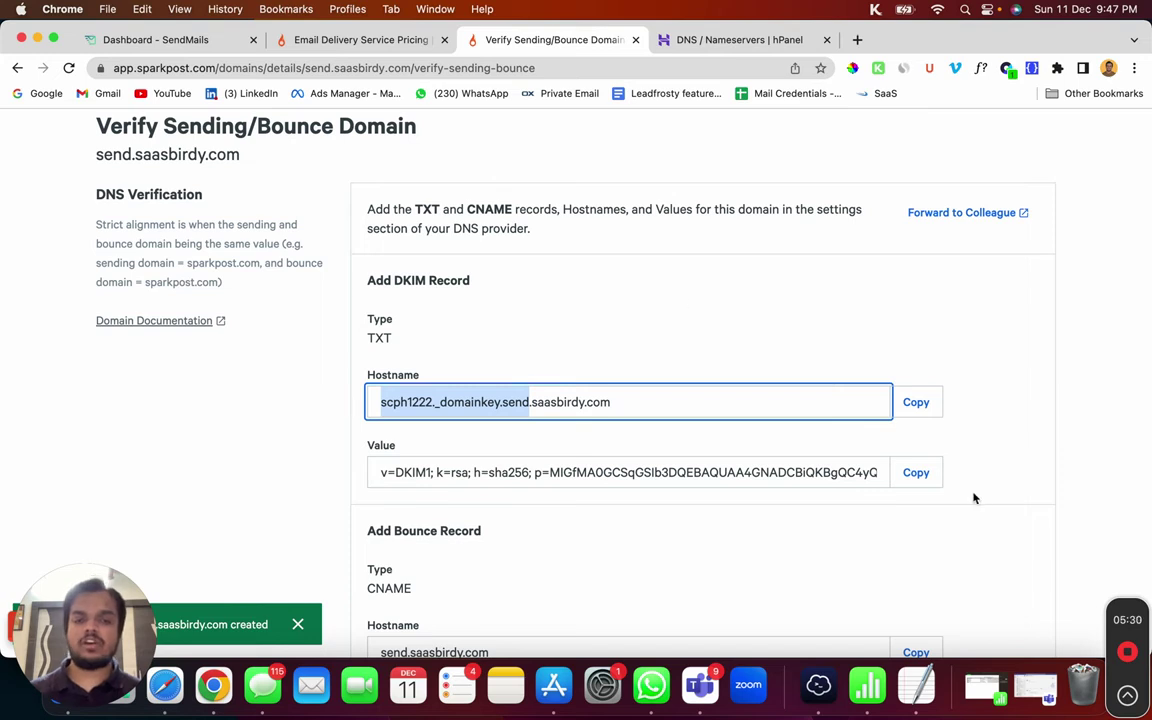
pyautogui.click(913, 474)
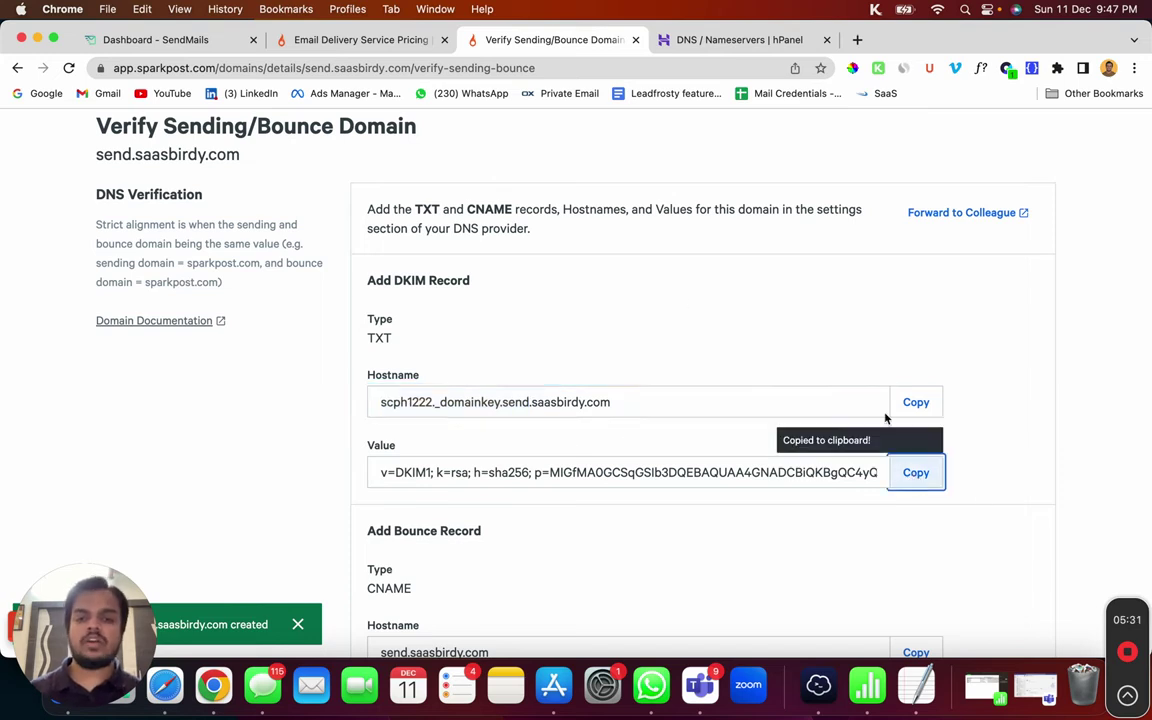
pyautogui.click(725, 42)
pyautogui.click(776, 430)
pyautogui.press('super+v')
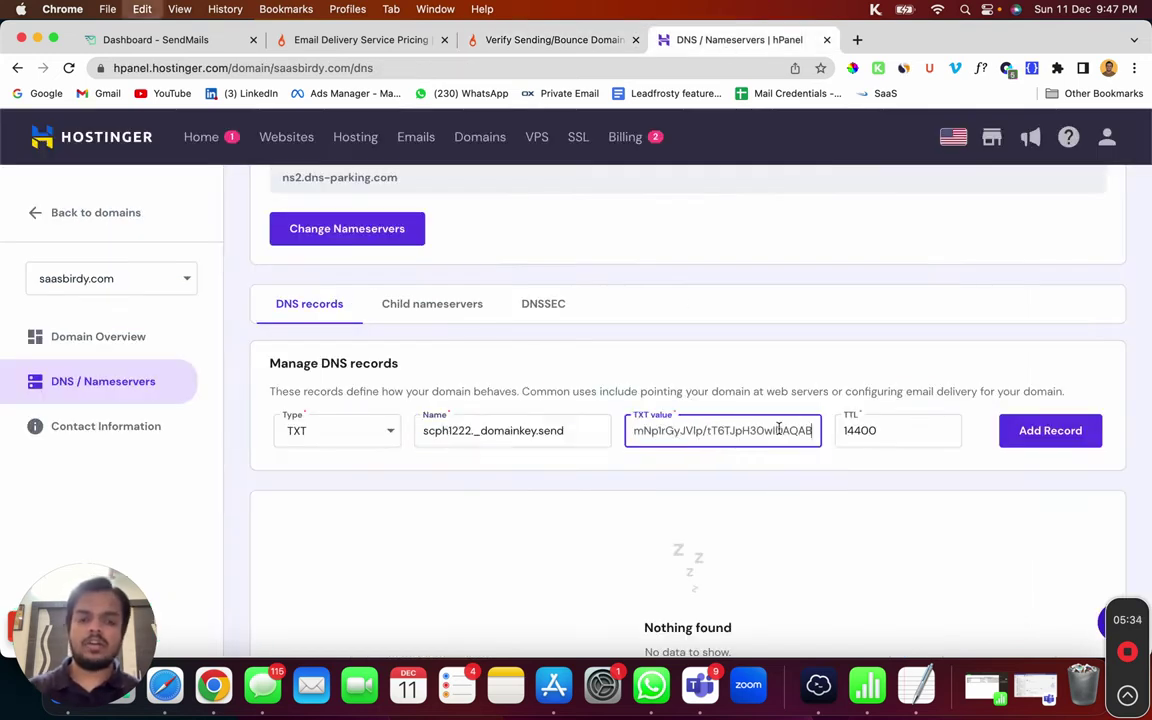
pyautogui.click(1080, 446)
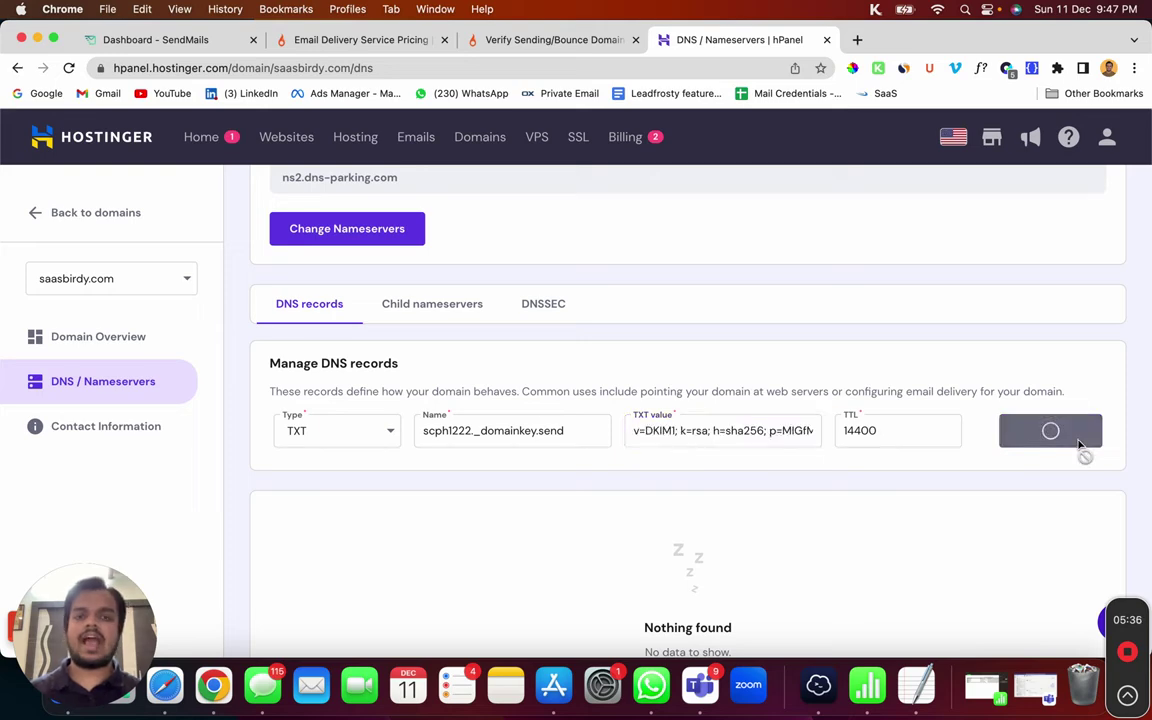
# - Look up the bounce record in SparkPost and start a CNAME record named send in Hostinger
pyautogui.click(533, 44)
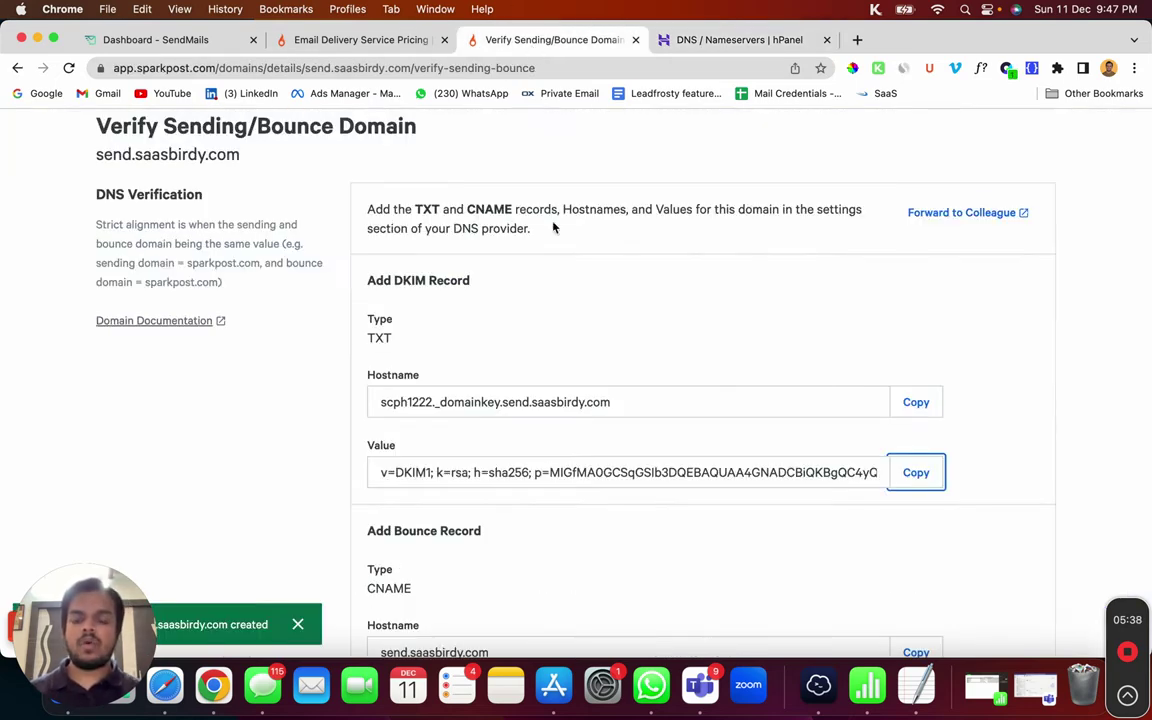
pyautogui.scroll(-5, 555, 228)
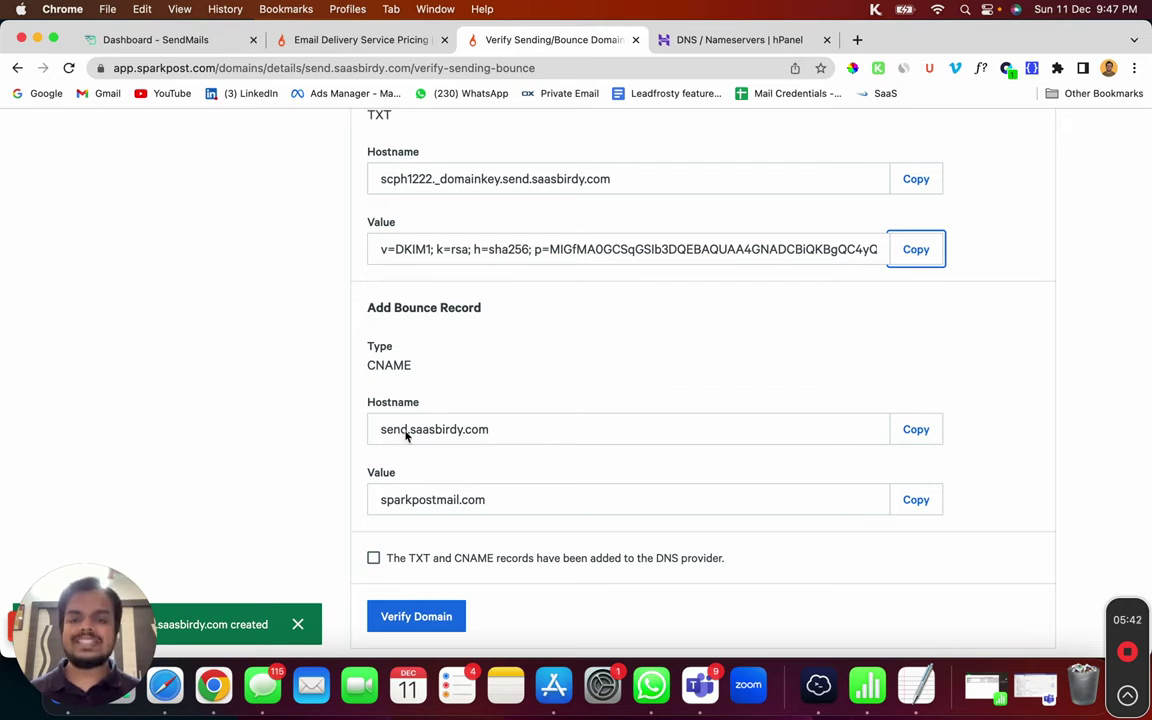
pyautogui.click(778, 44)
pyautogui.click(335, 429)
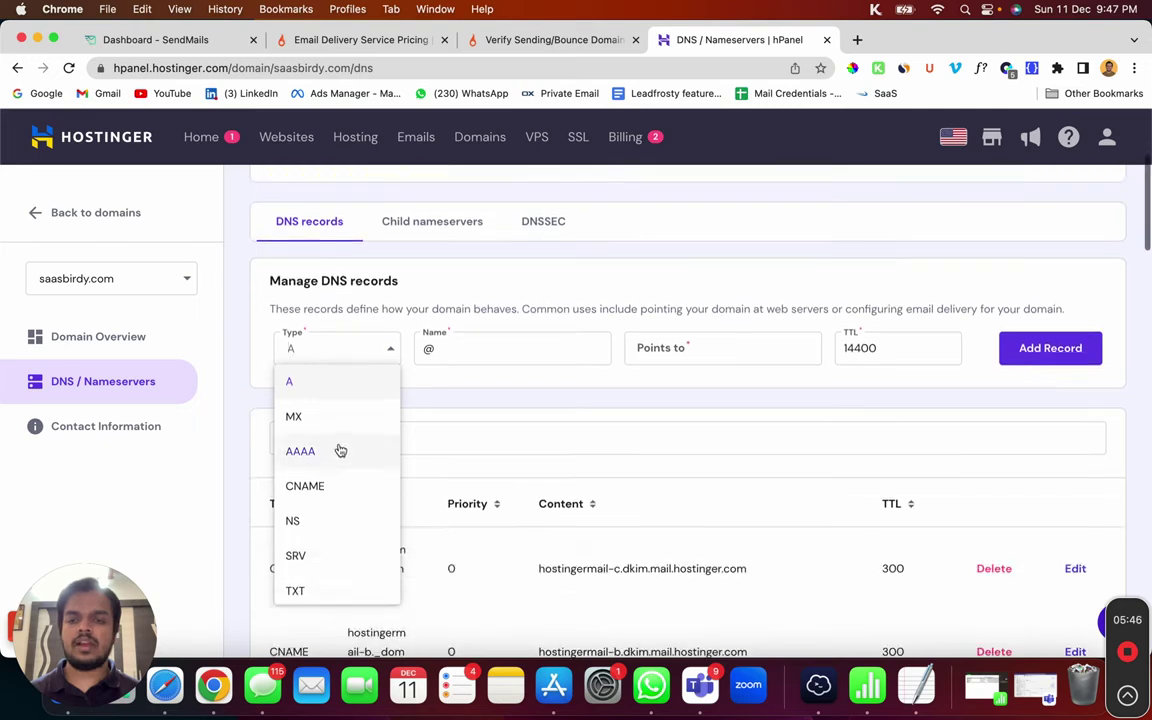
pyautogui.click(320, 485)
pyautogui.click(463, 352)
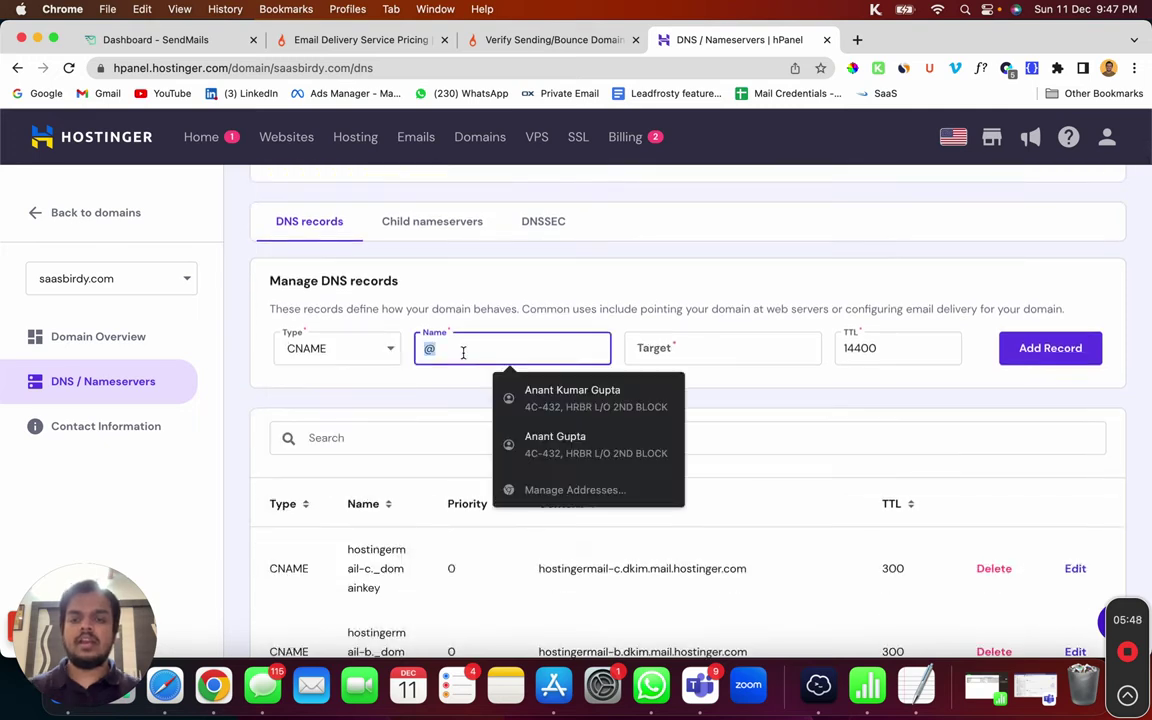
pyautogui.write('send')
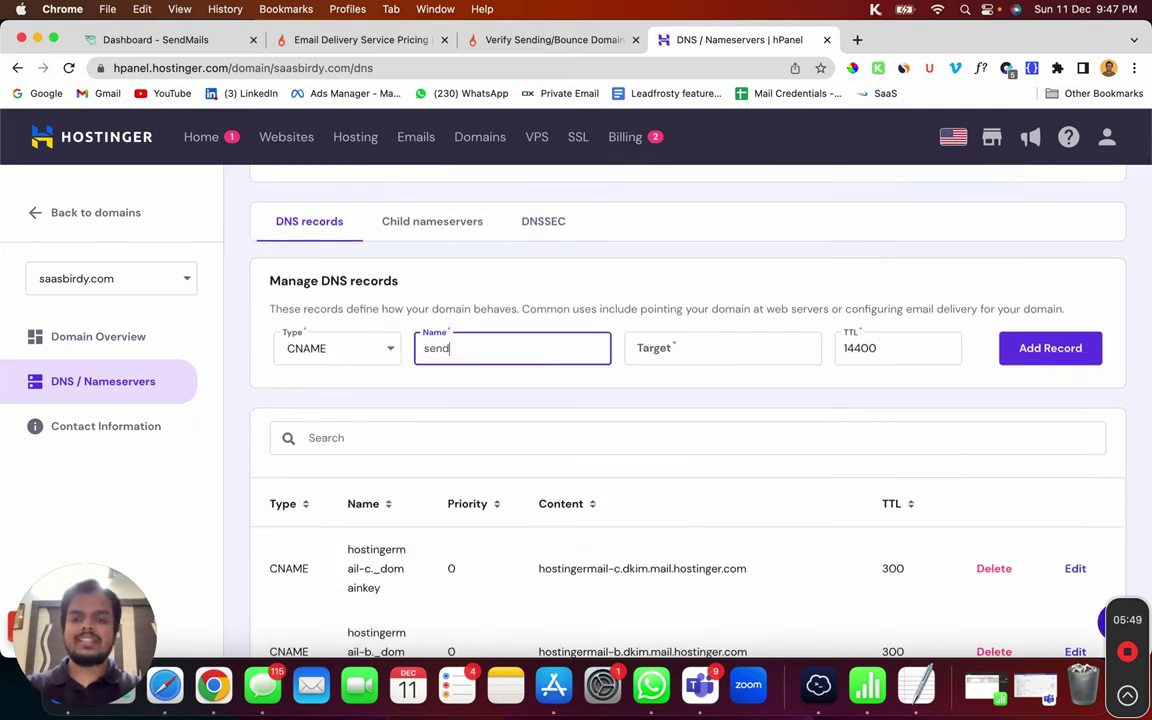
# - Copy the bounce value sparkpostmail.com from SparkPost as the CNAME record's target in Hostinger and add the record
pyautogui.click(555, 42)
pyautogui.click(918, 502)
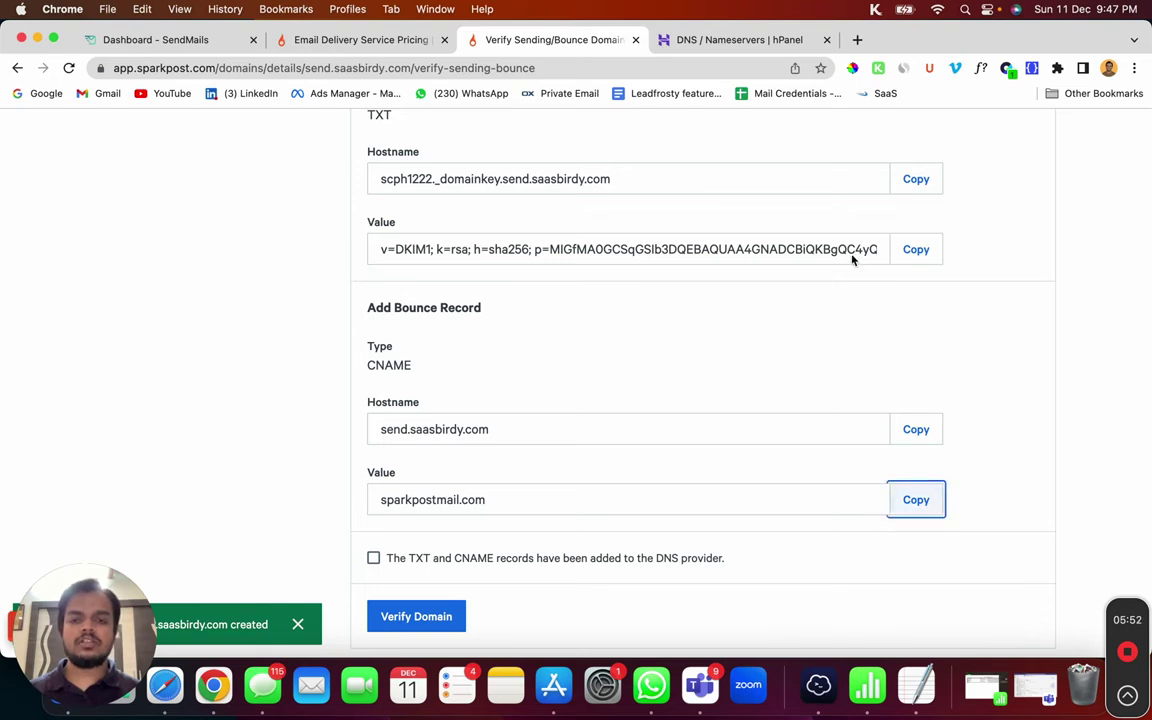
pyautogui.click(748, 40)
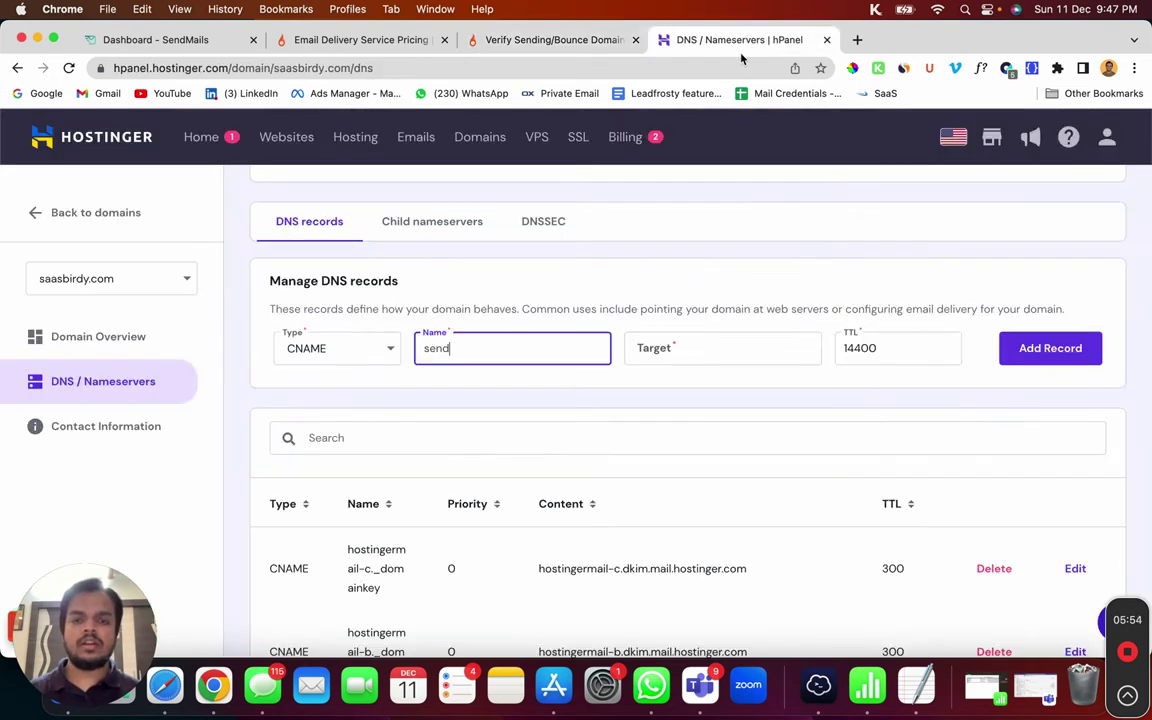
pyautogui.click(666, 345)
pyautogui.press('super+v')
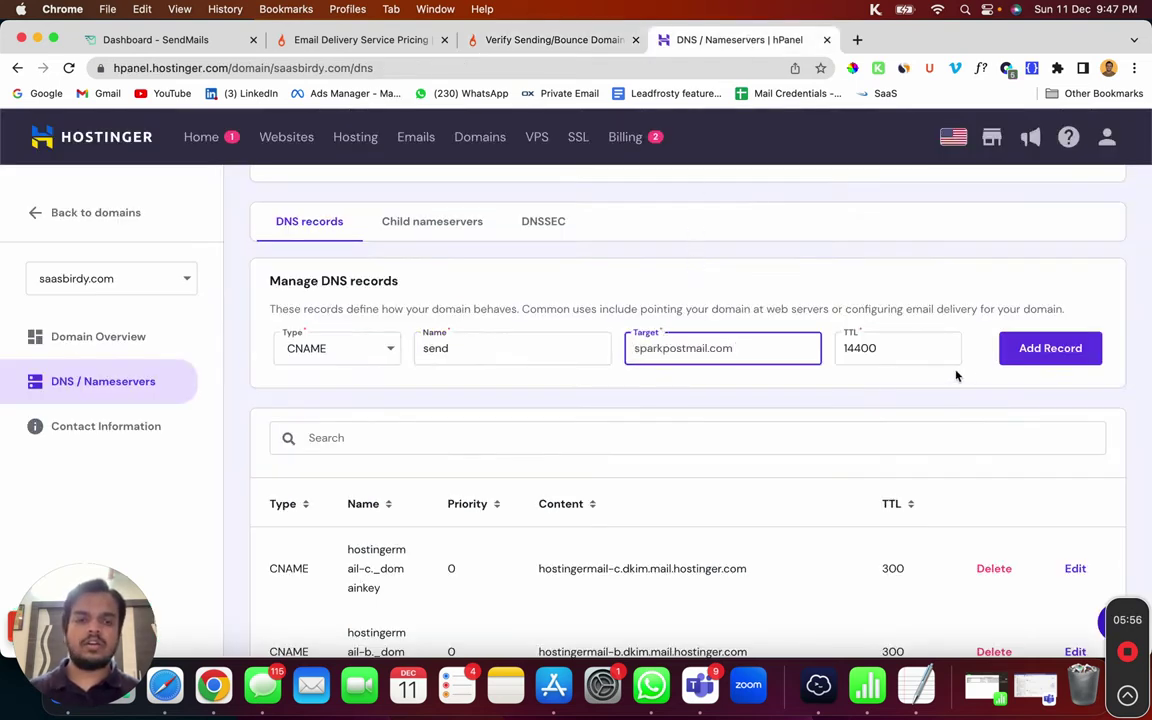
pyautogui.click(1045, 349)
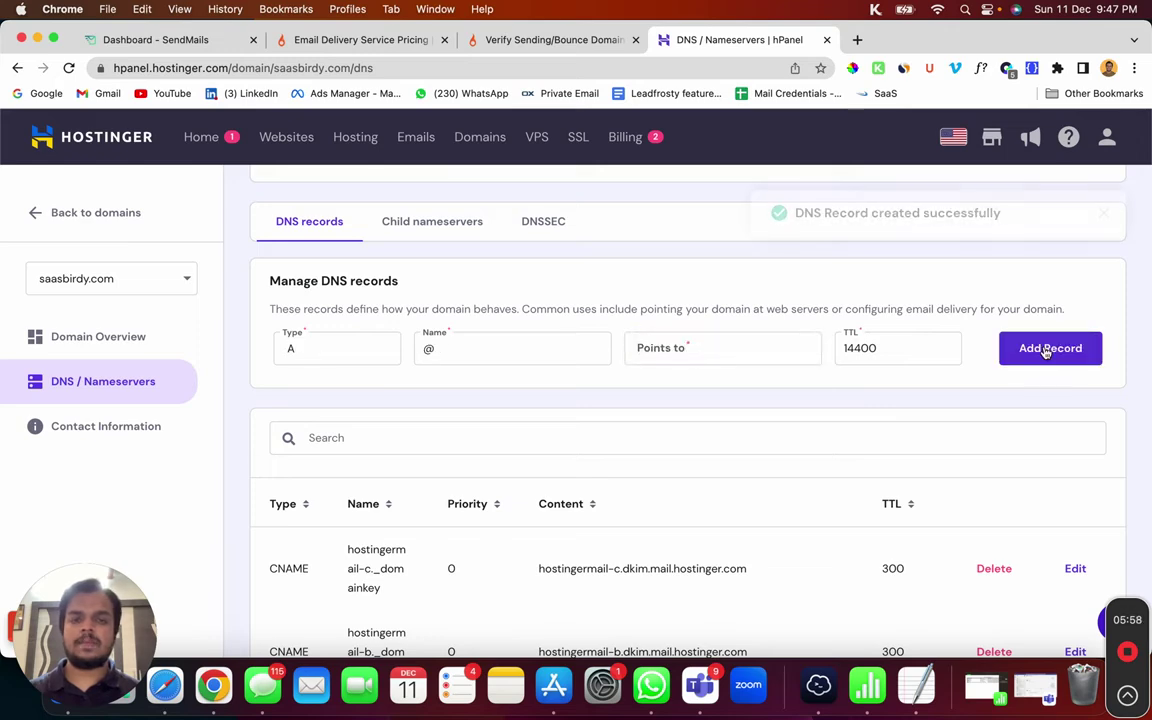
pyautogui.scroll(-5, 957, 457)
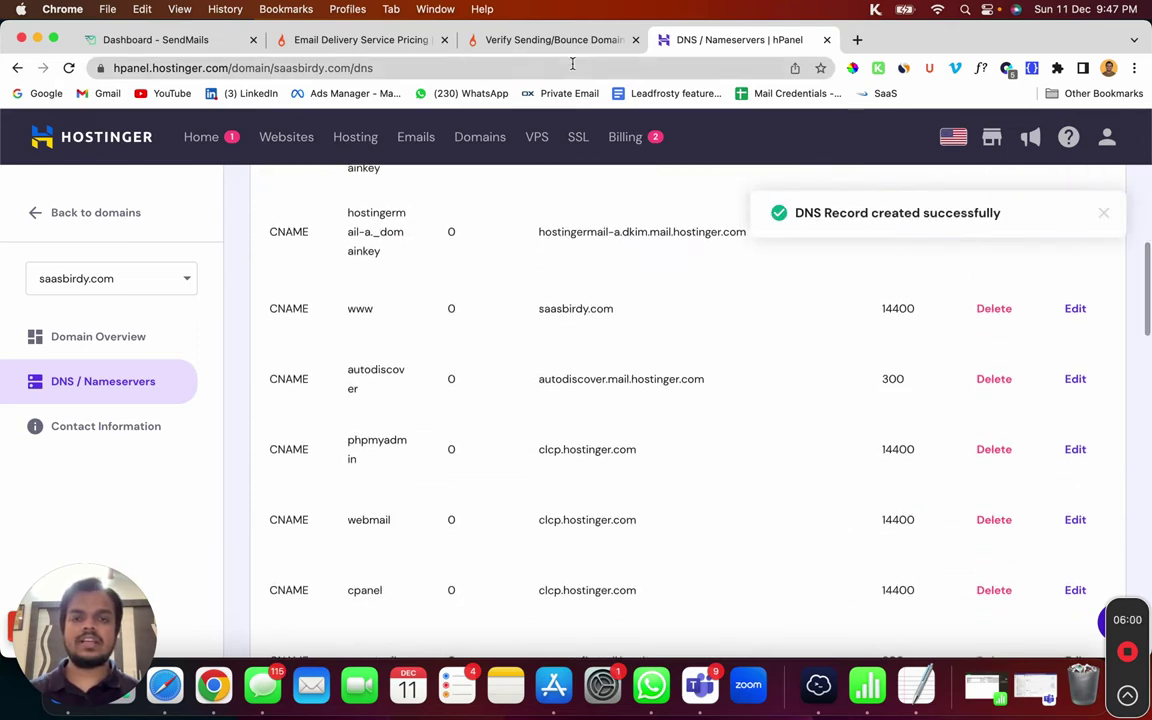
# - Confirm in SparkPost that the TXT and CNAME records have been added and verify the domain
pyautogui.click(518, 43)
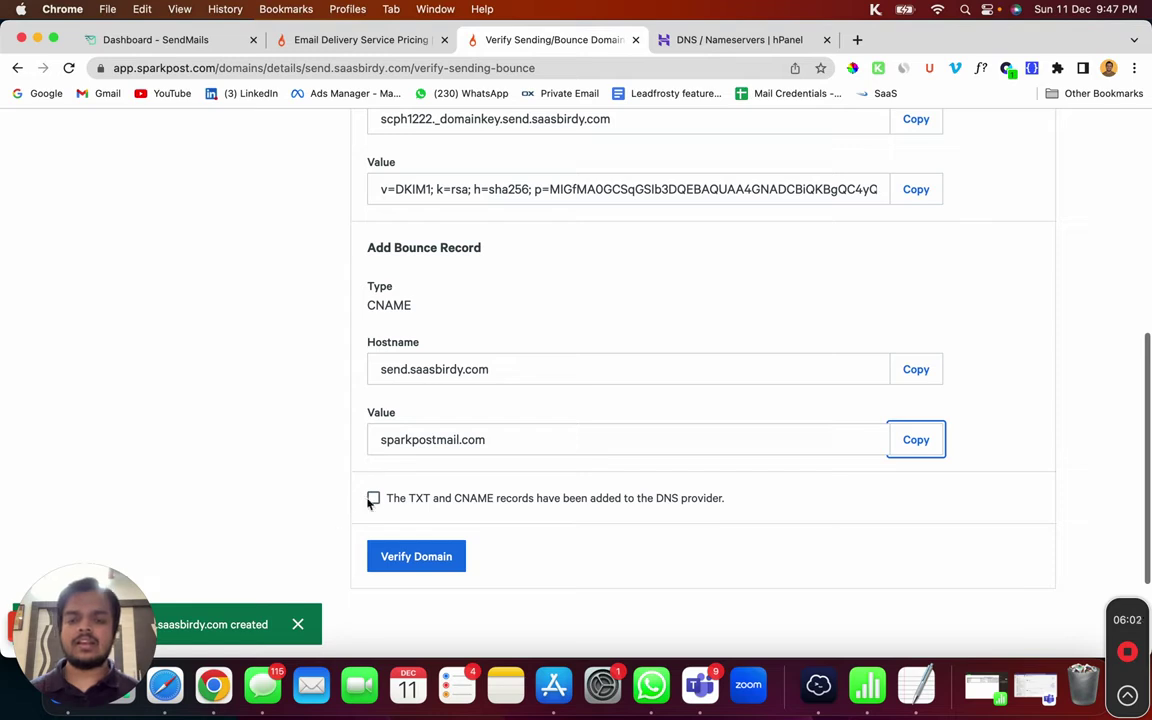
pyautogui.click(373, 499)
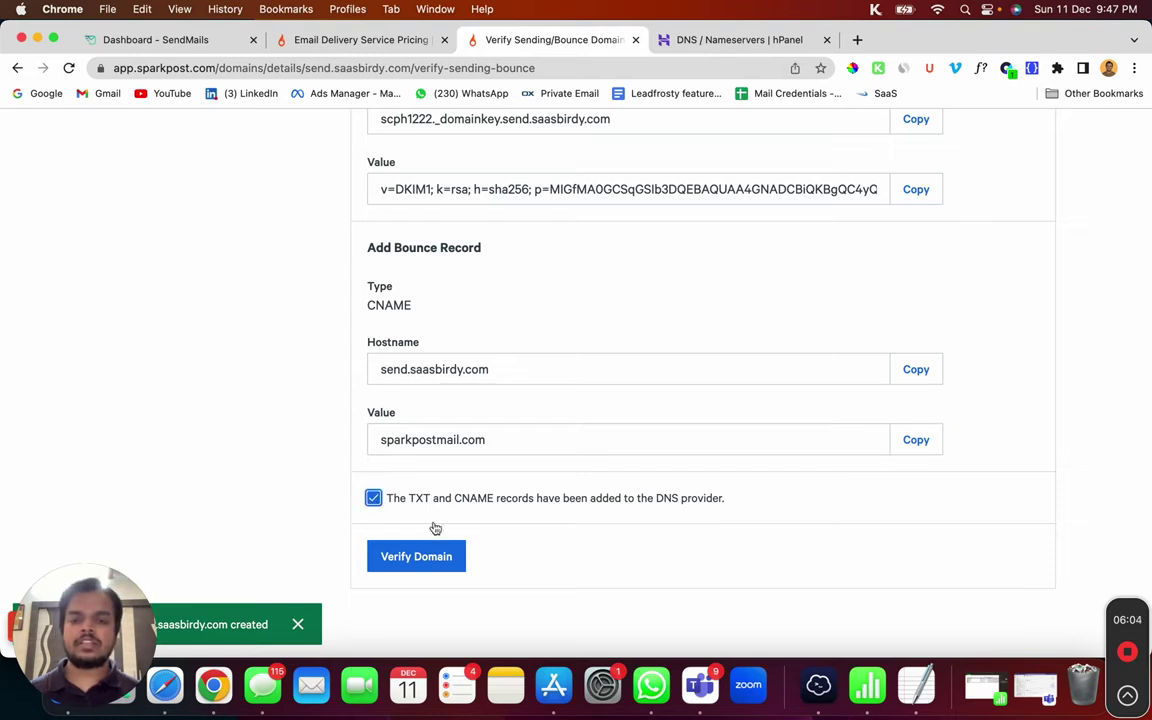
pyautogui.click(418, 558)
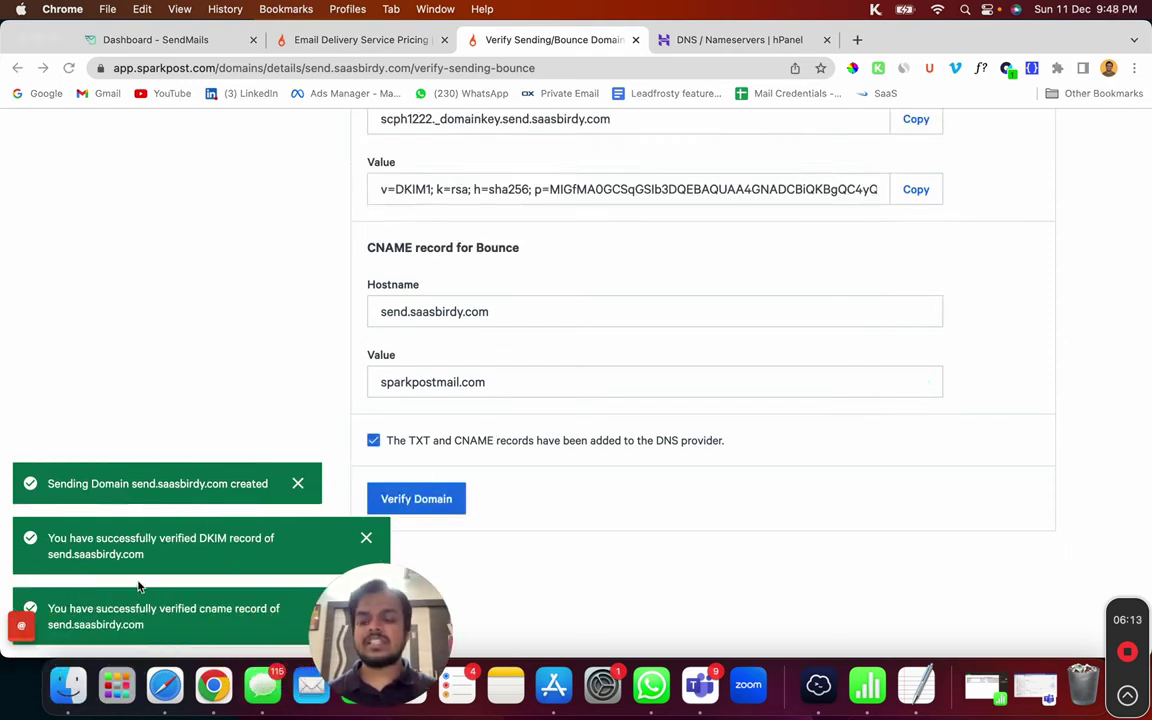
# - Go to SparkPost's API keys and start creating a new API key
pyautogui.scroll(3, 507, 358)
pyautogui.scroll(5, 507, 358)
pyautogui.scroll(-10, 507, 358)
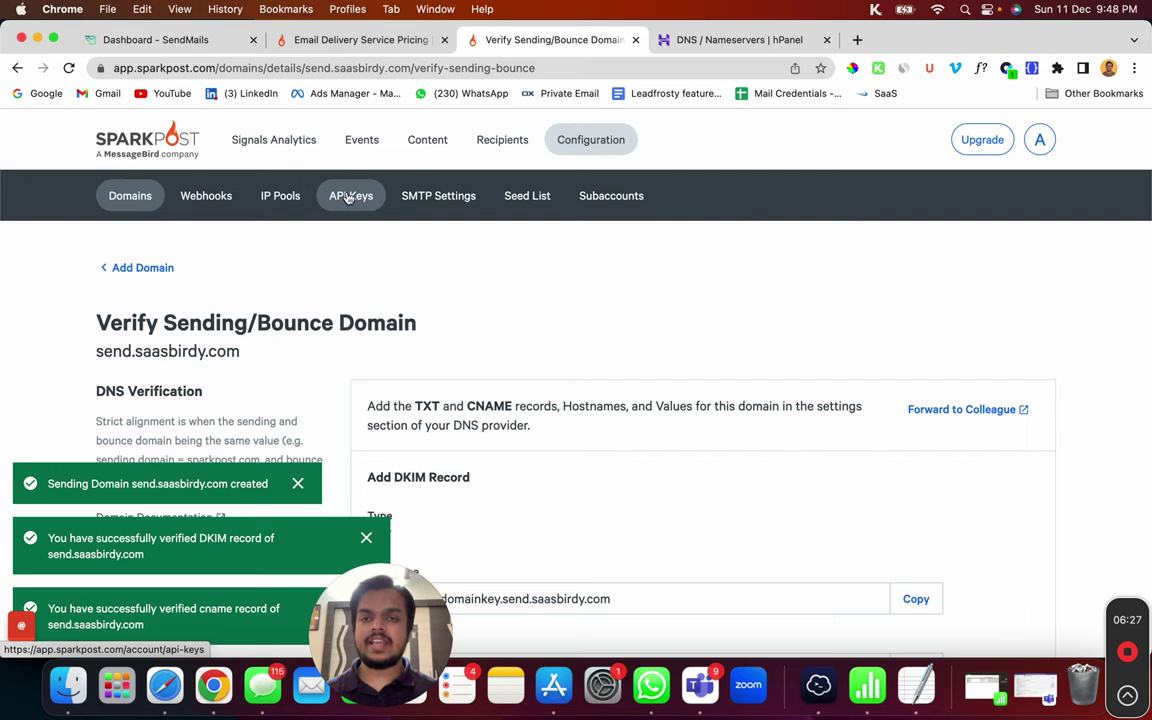
pyautogui.click(348, 197)
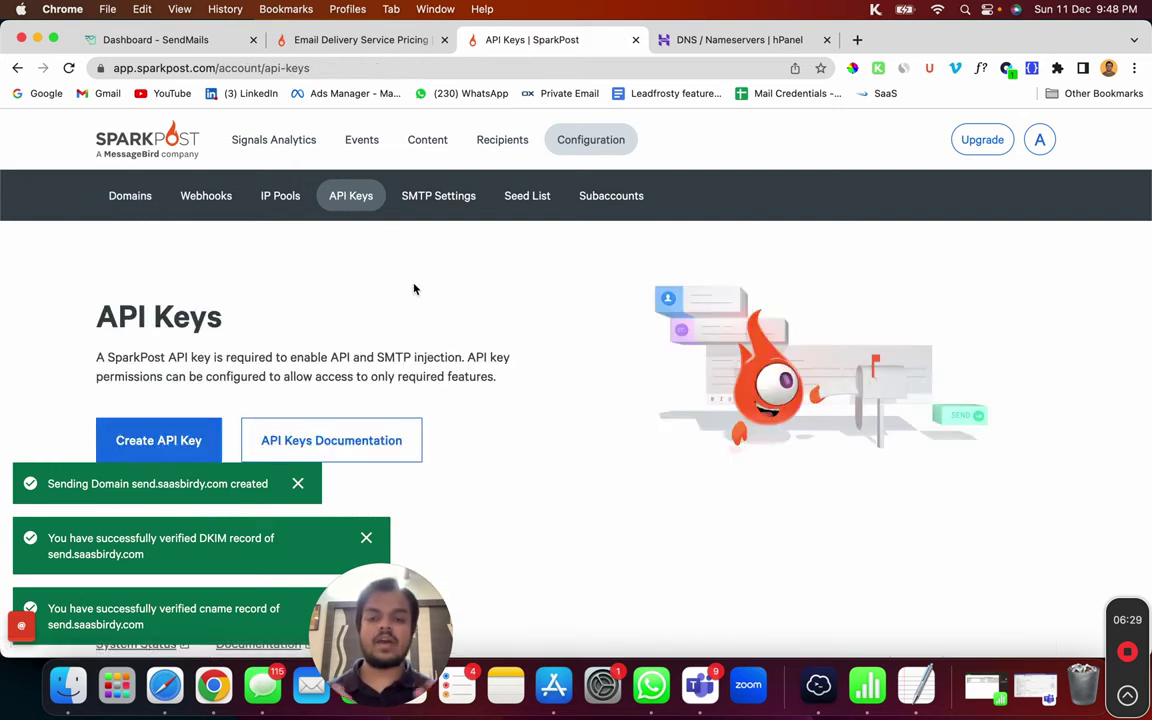
pyautogui.scroll(-1, 414, 289)
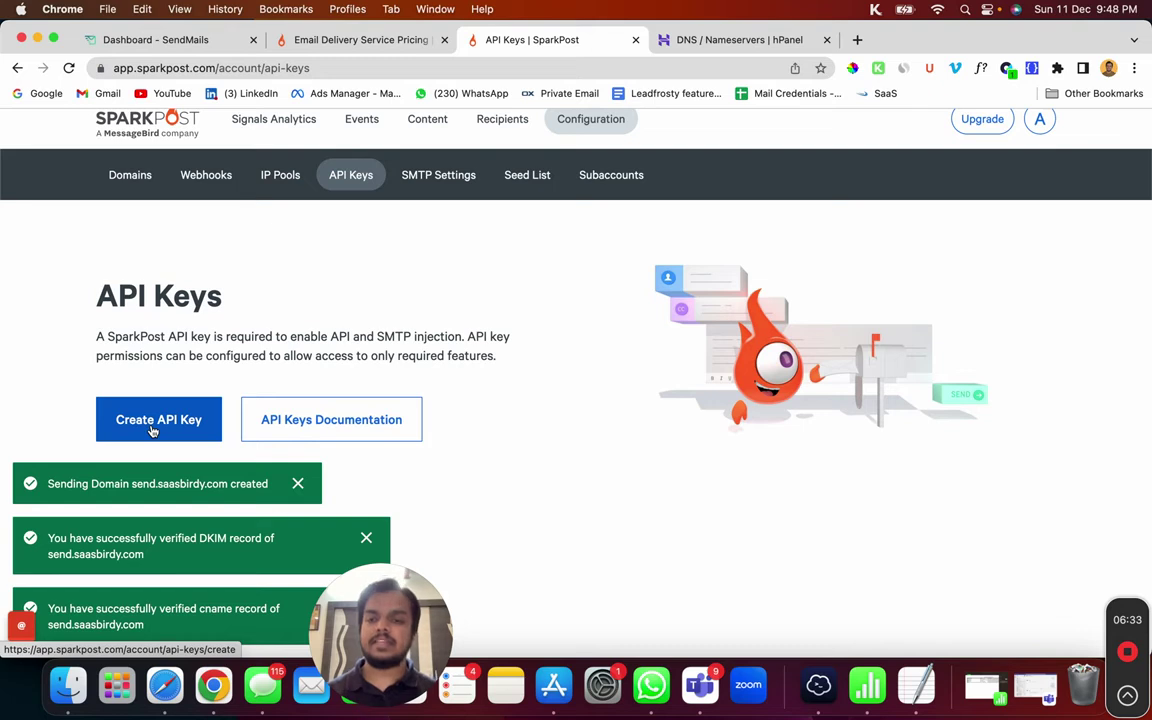
pyautogui.click(152, 425)
# - Create the API key named SendMails.io with all permissions and no allowed IPs, and copy the generated key
pyautogui.scroll(-2, 152, 430)
pyautogui.scroll(-2, 150, 428)
pyautogui.click(239, 231)
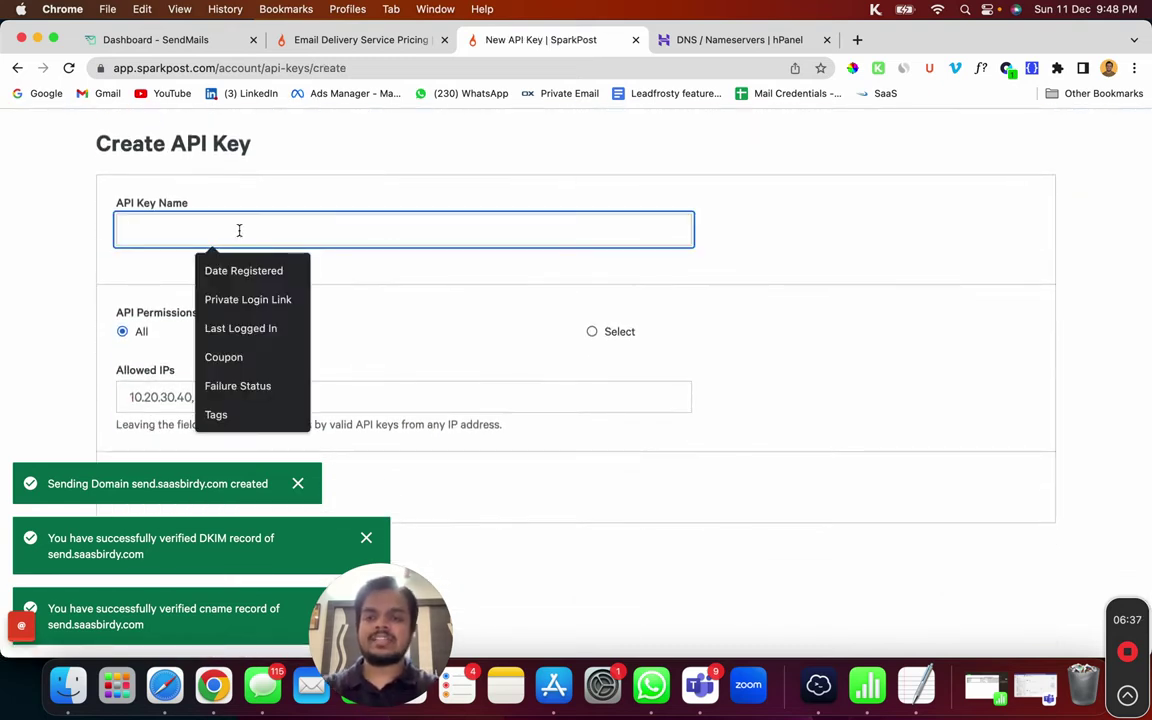
pyautogui.write('SendMails.io')
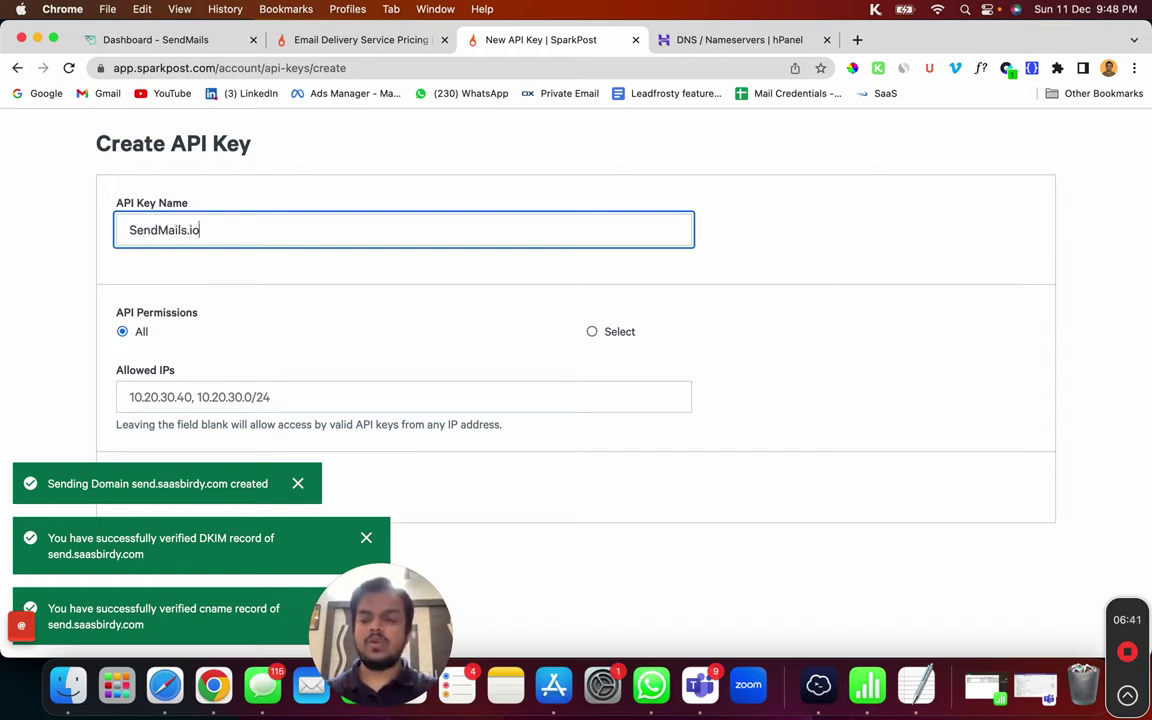
pyautogui.click(250, 402)
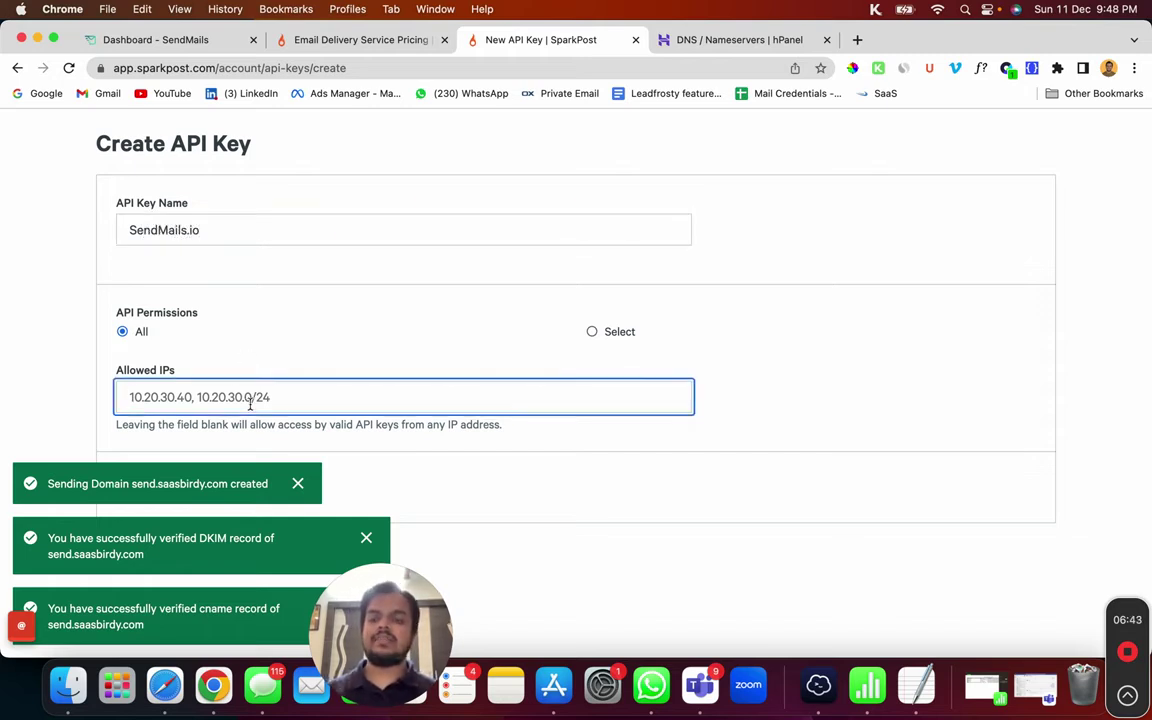
pyautogui.scroll(-1, 98, 267)
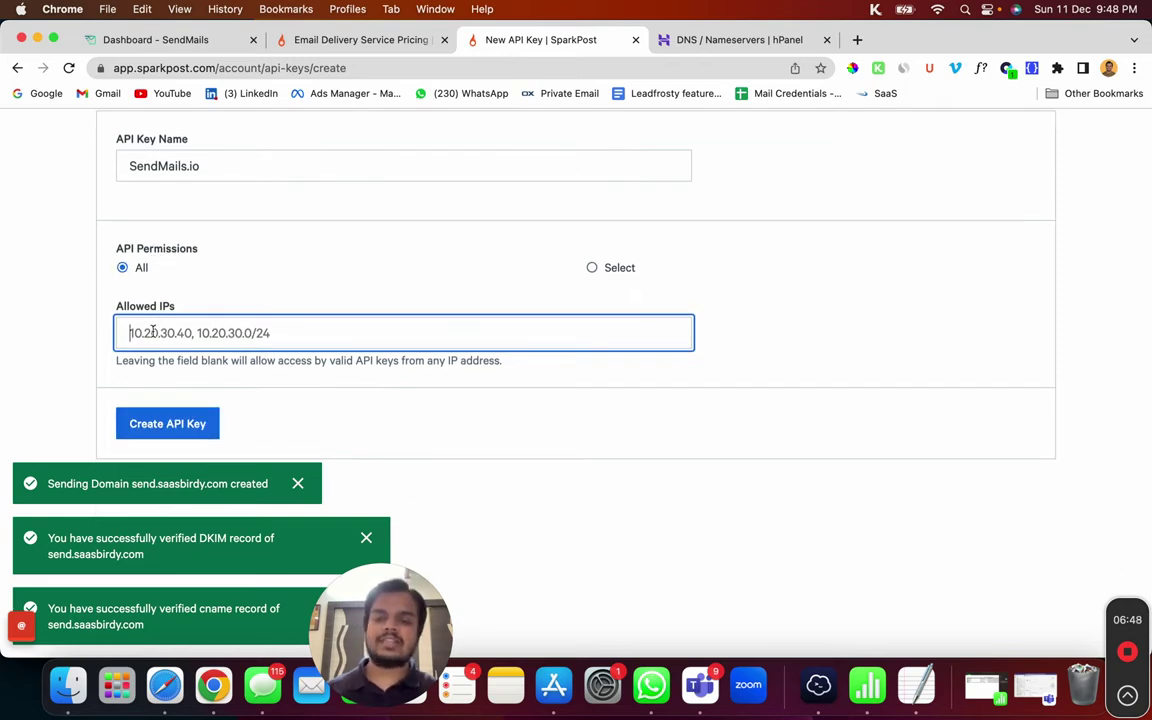
pyautogui.click(161, 426)
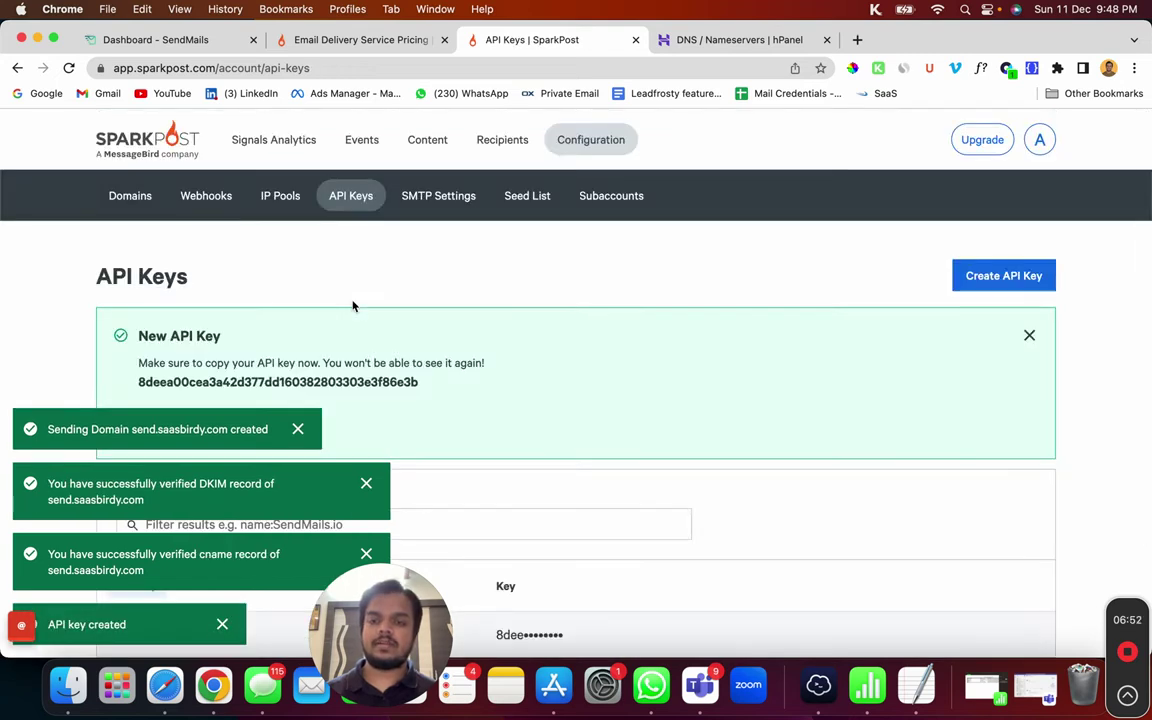
pyautogui.scroll(-2, 330, 304)
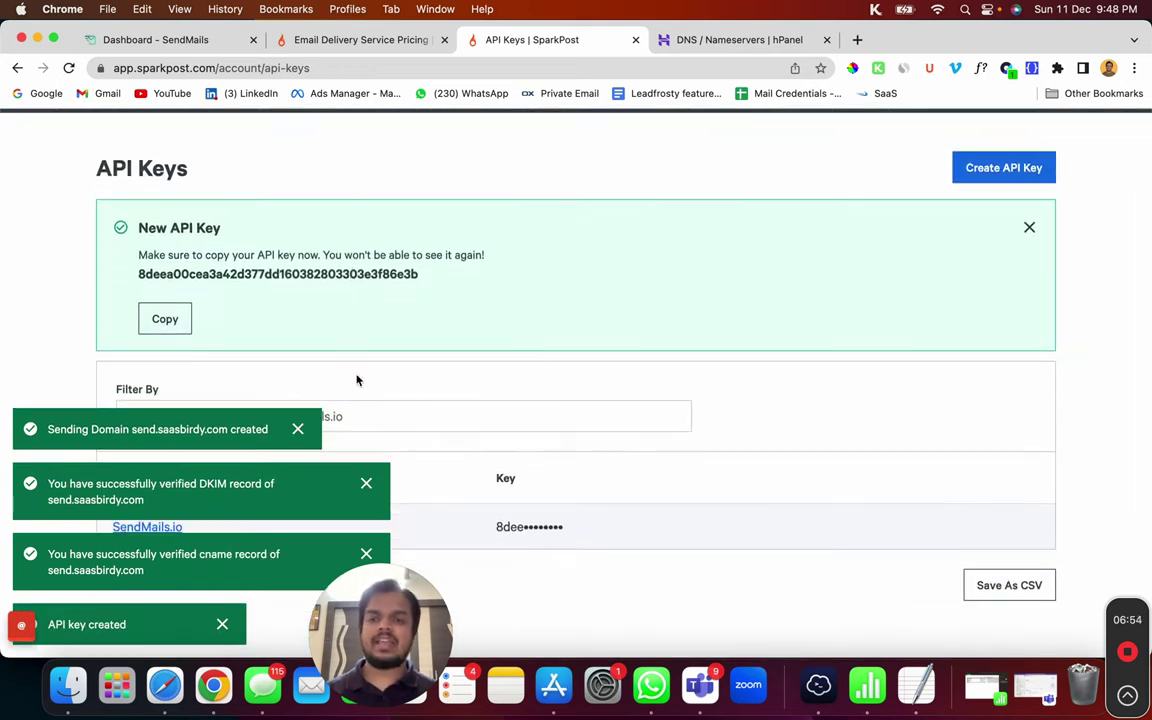
pyautogui.click(167, 319)
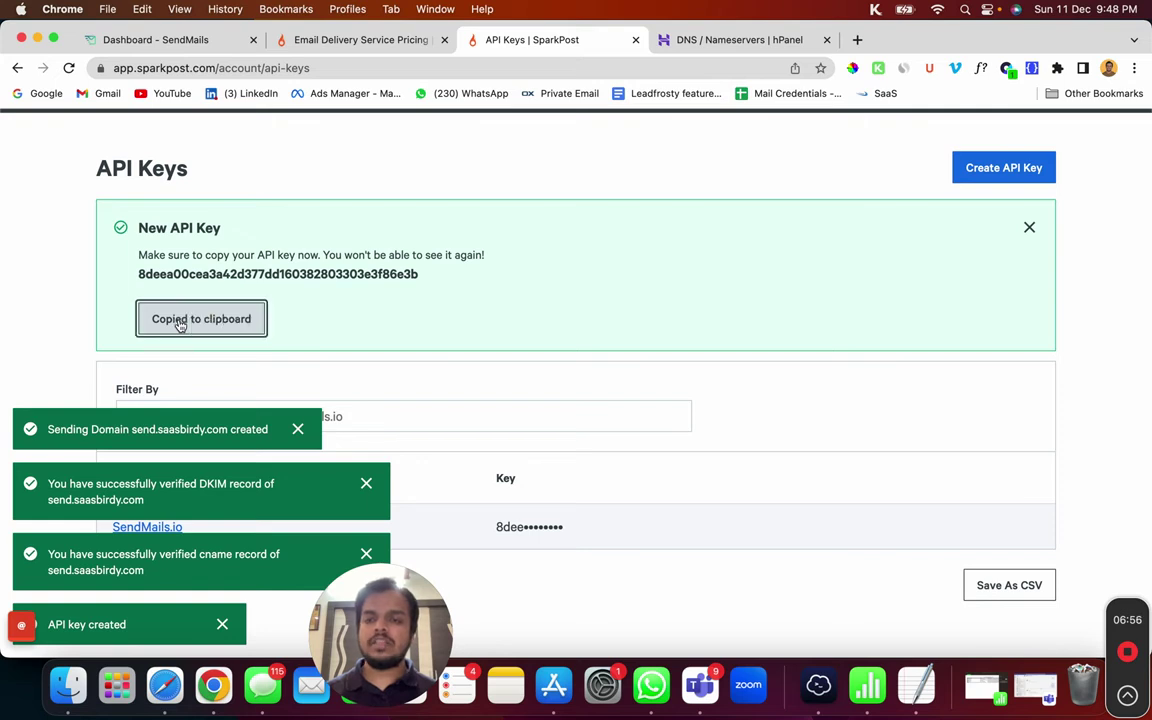
# - Switch to SendMails and start a new sending server of the SparkPost API type
pyautogui.click(193, 39)
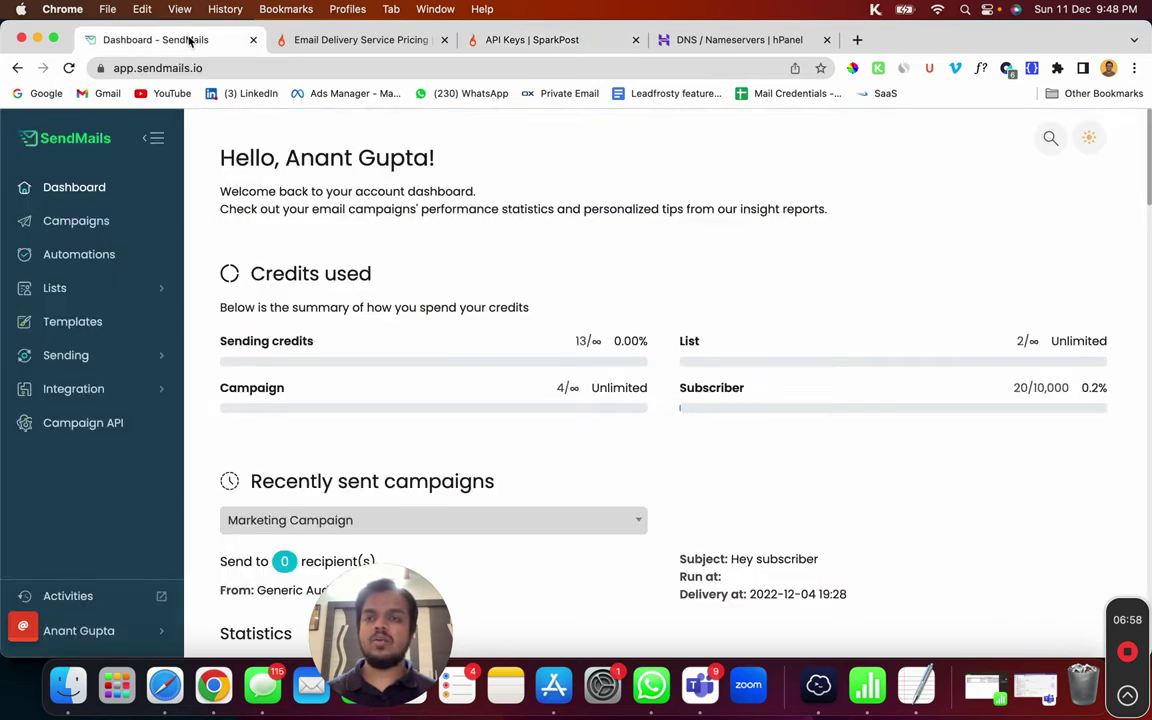
pyautogui.click(118, 360)
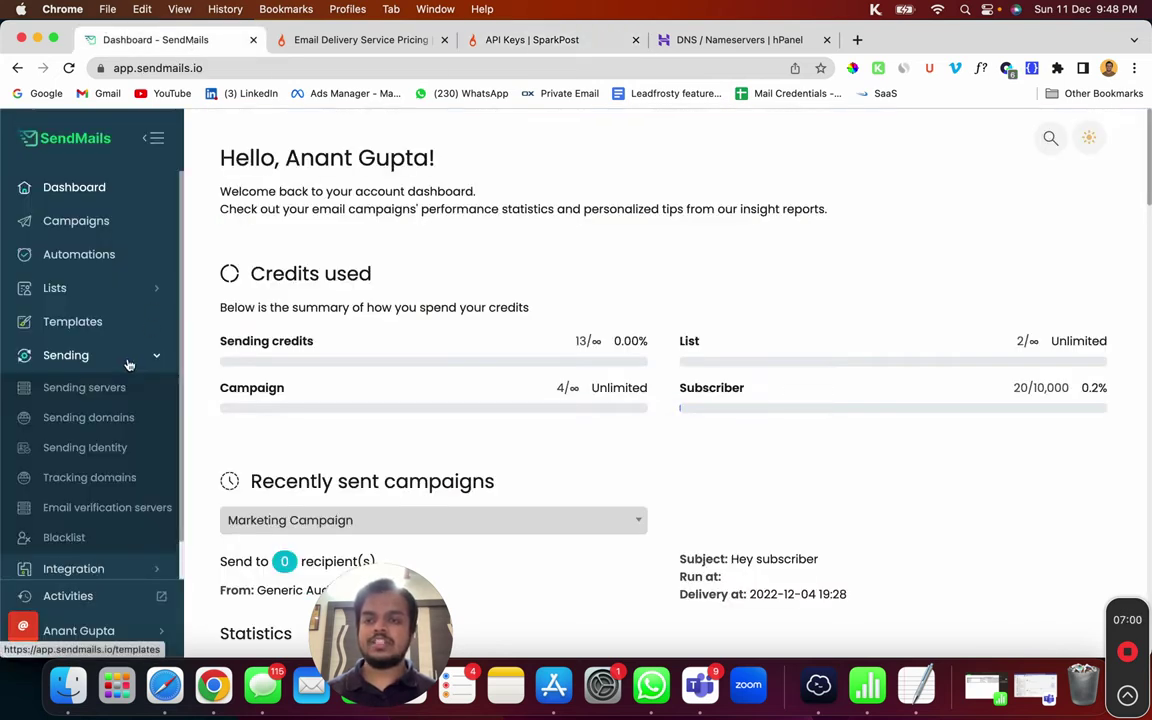
pyautogui.click(80, 388)
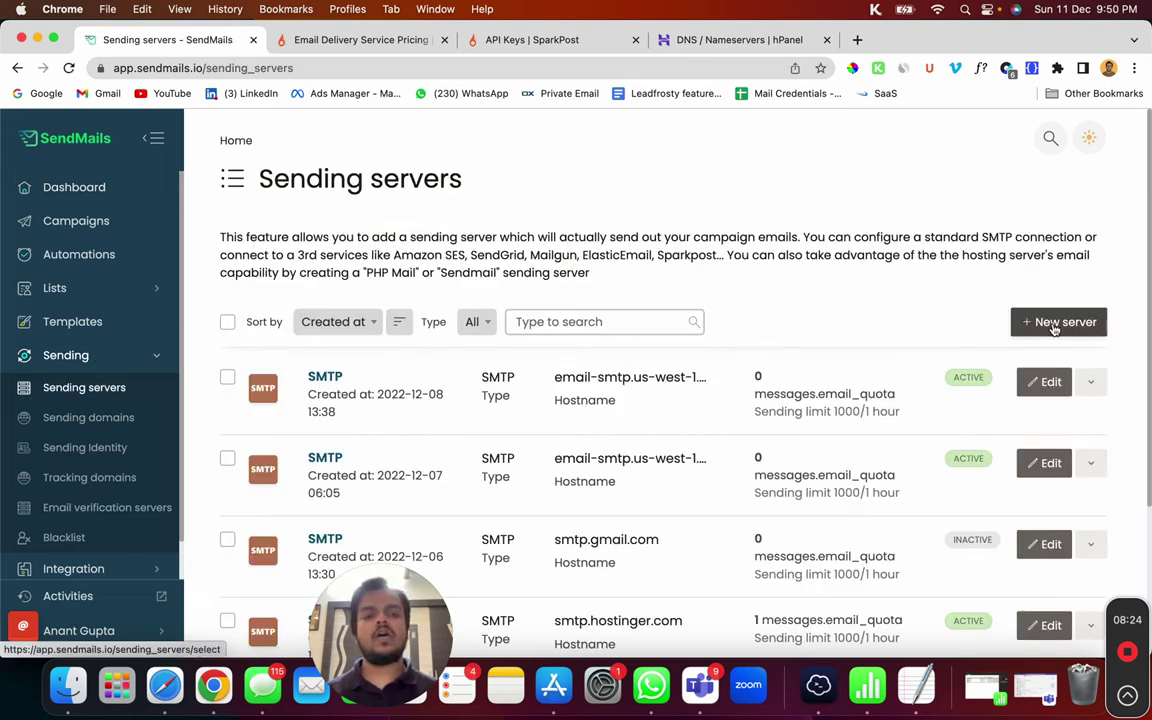
pyautogui.click(1053, 326)
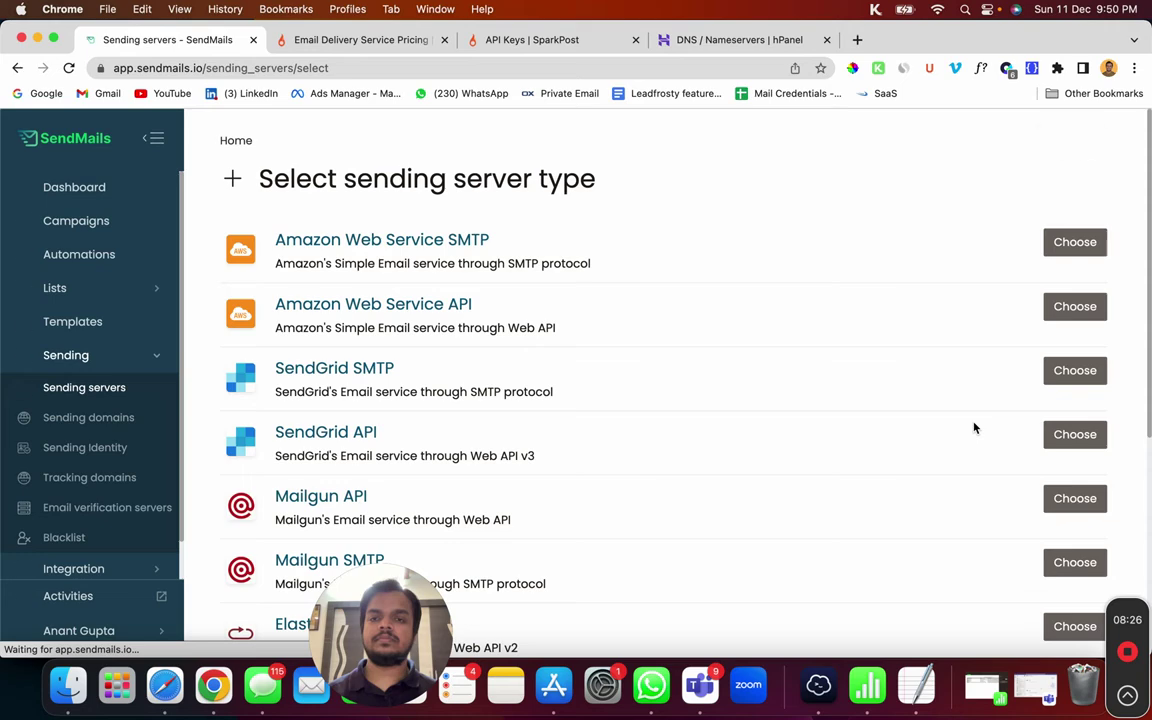
pyautogui.scroll(-5, 975, 428)
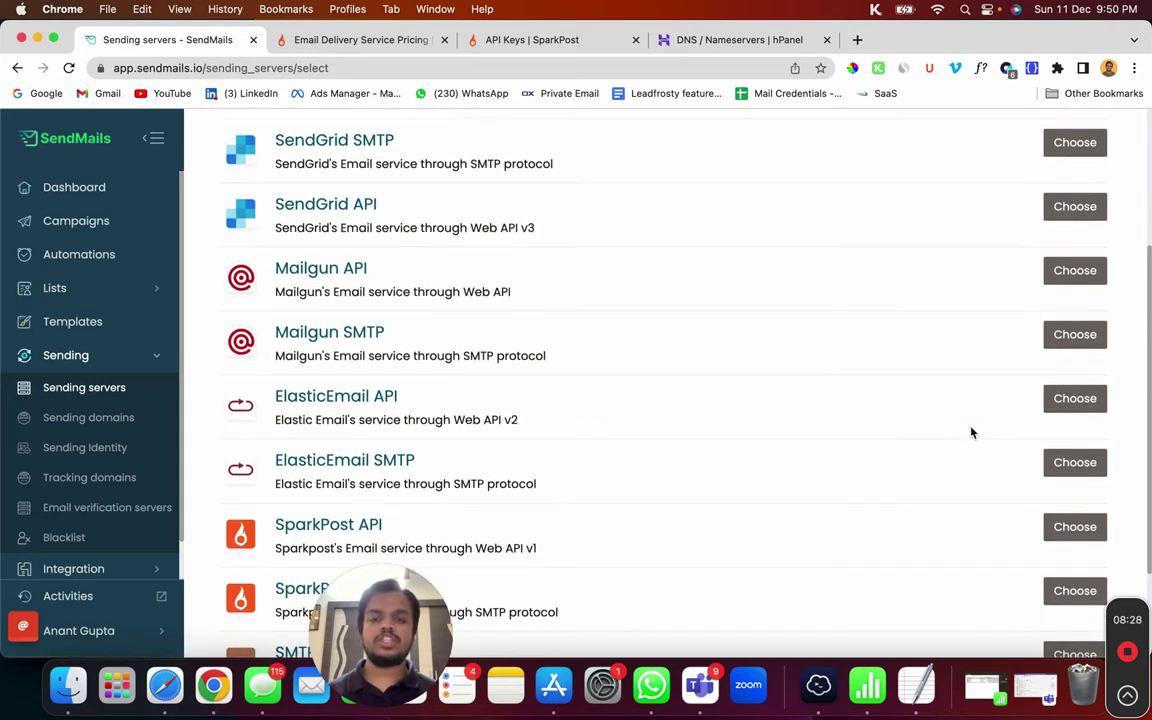
pyautogui.scroll(-3, 1010, 432)
pyautogui.click(1076, 405)
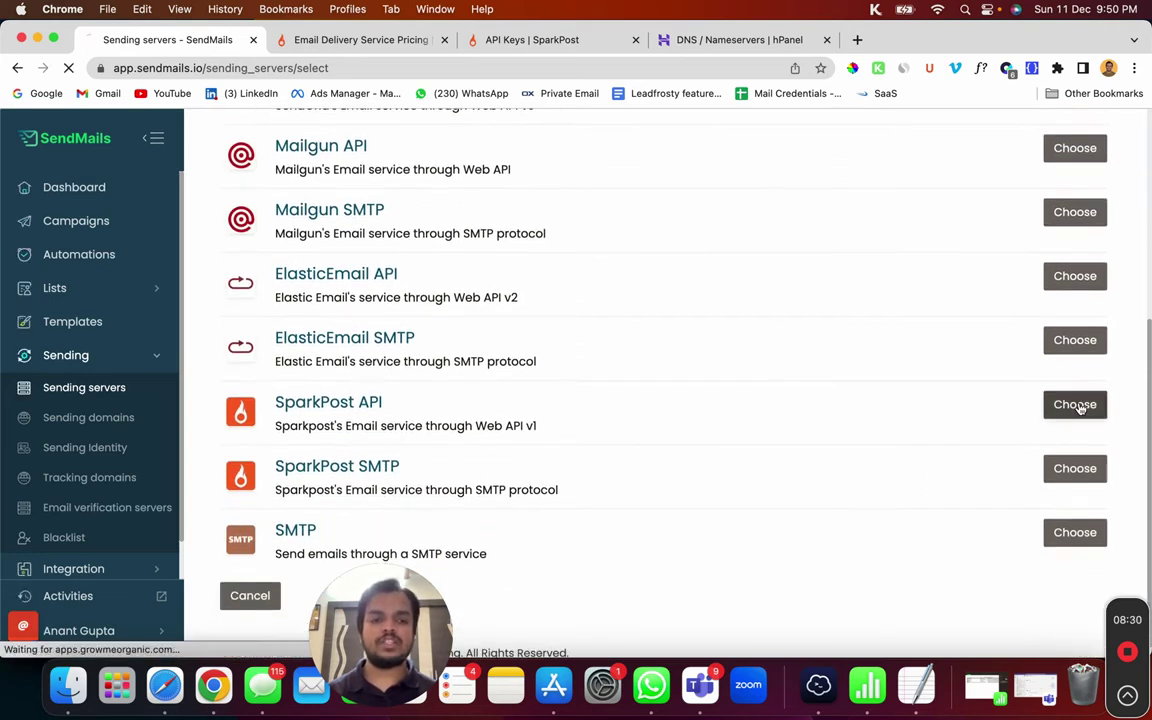
# - Set the new server's hostname to SparkPost Global, paste the API key copied from SparkPost, and save the server
pyautogui.click(566, 305)
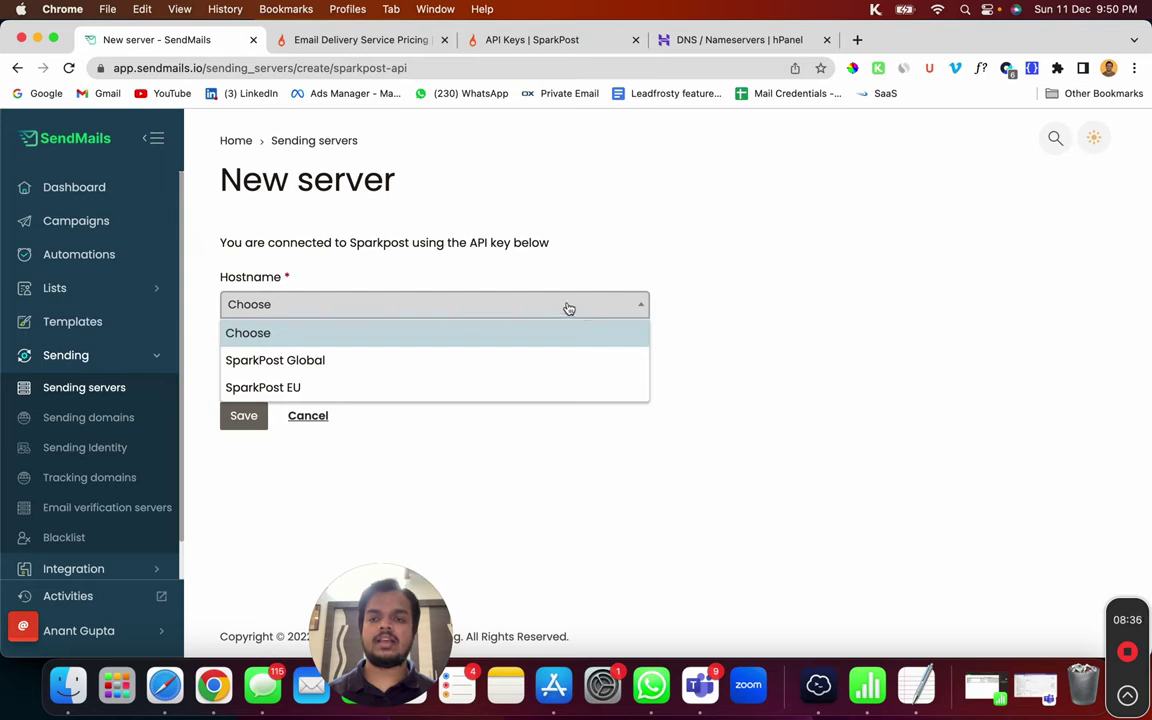
pyautogui.click(364, 370)
pyautogui.click(336, 380)
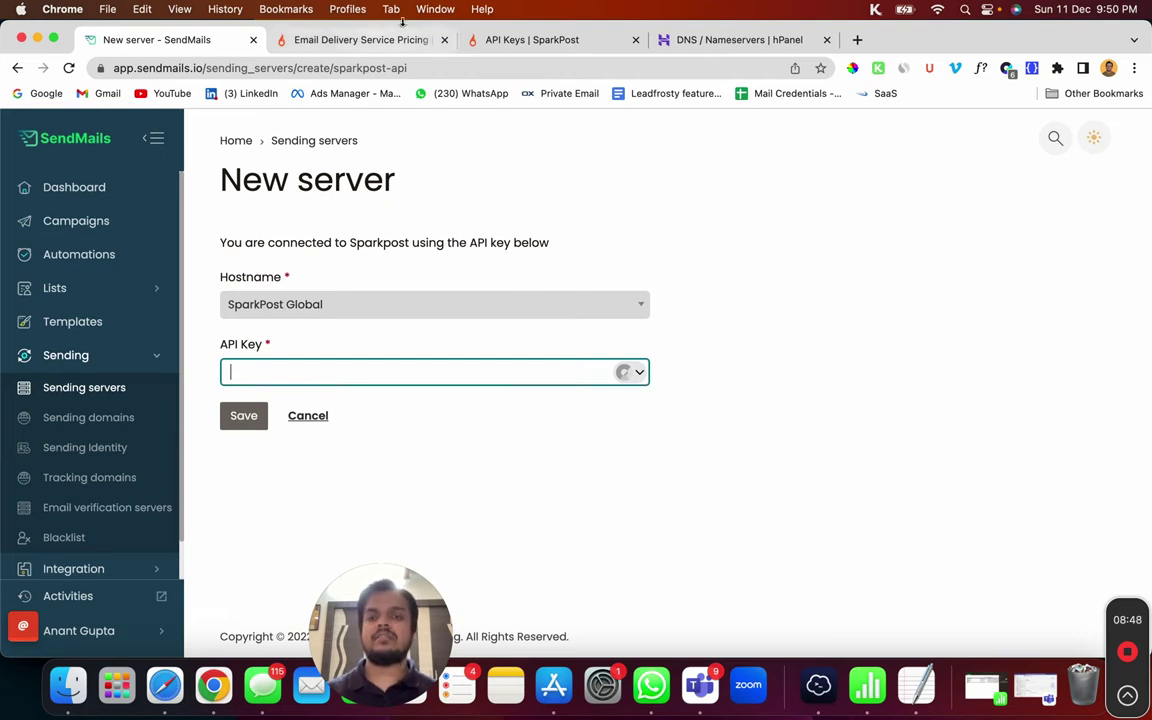
pyautogui.click(494, 41)
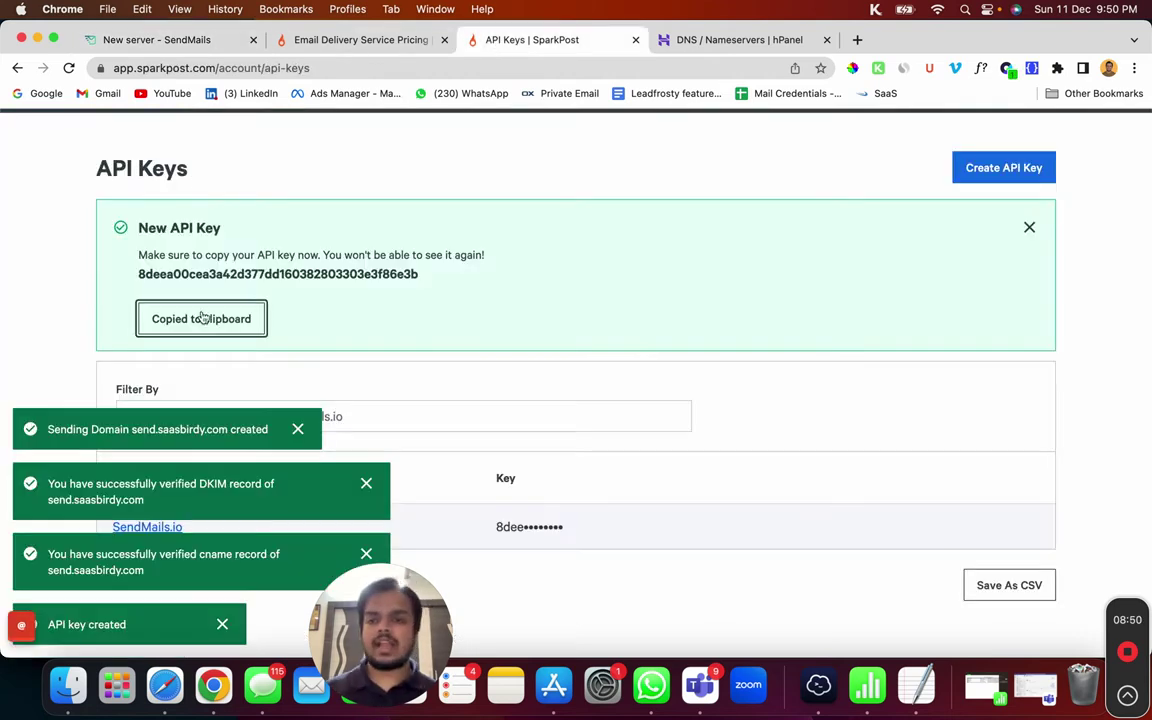
pyautogui.click(157, 40)
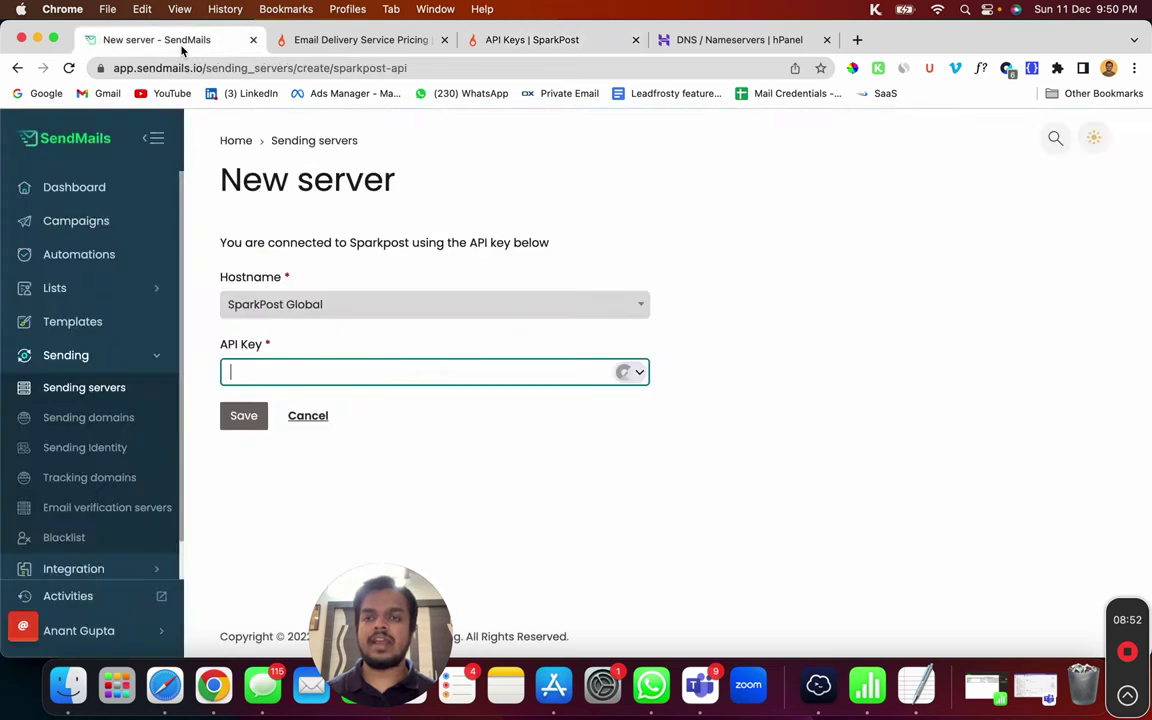
pyautogui.rightClick(411, 372)
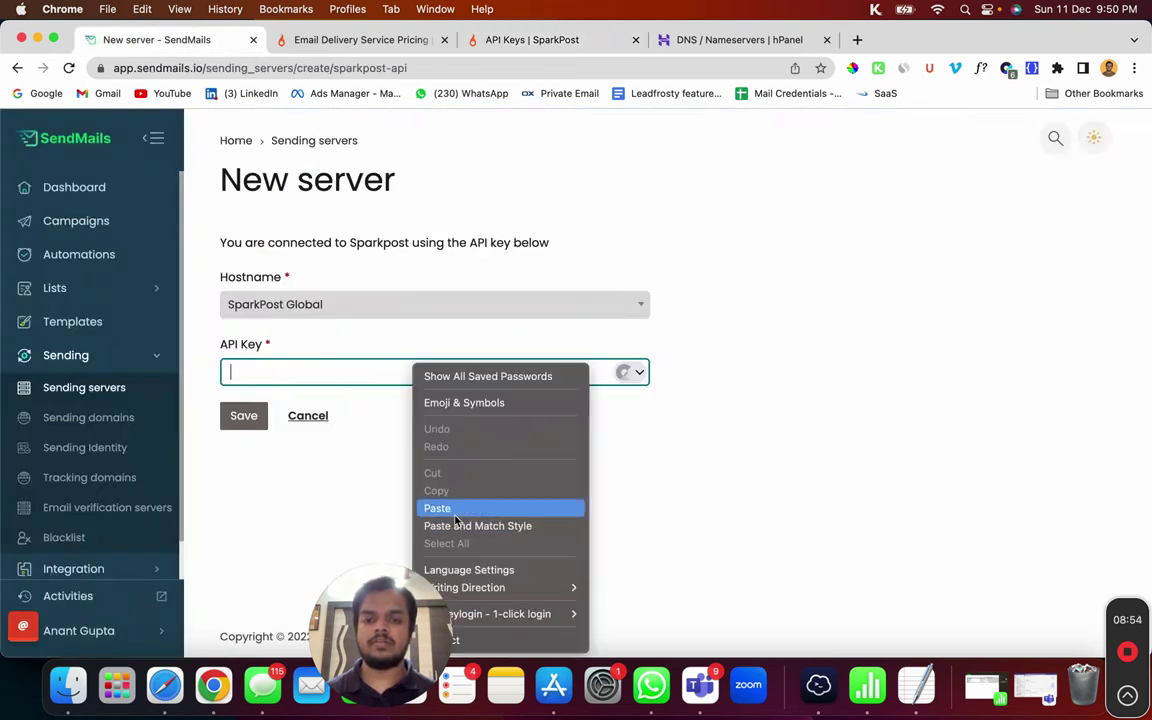
pyautogui.click(458, 508)
pyautogui.click(240, 416)
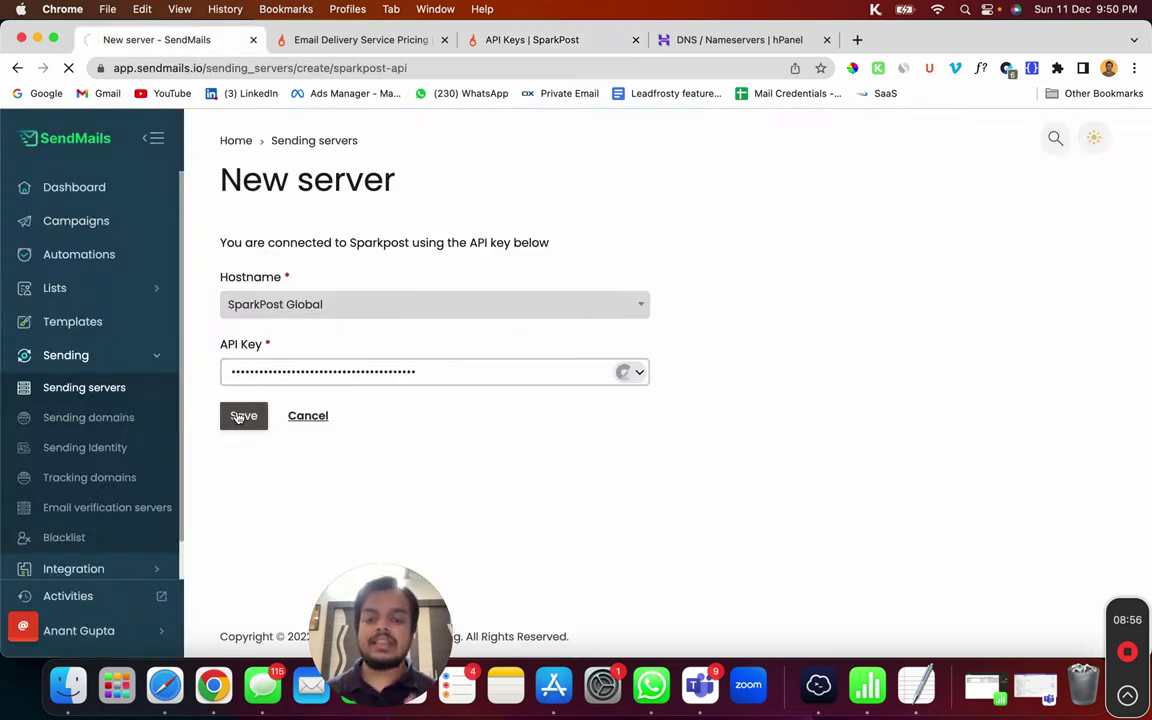